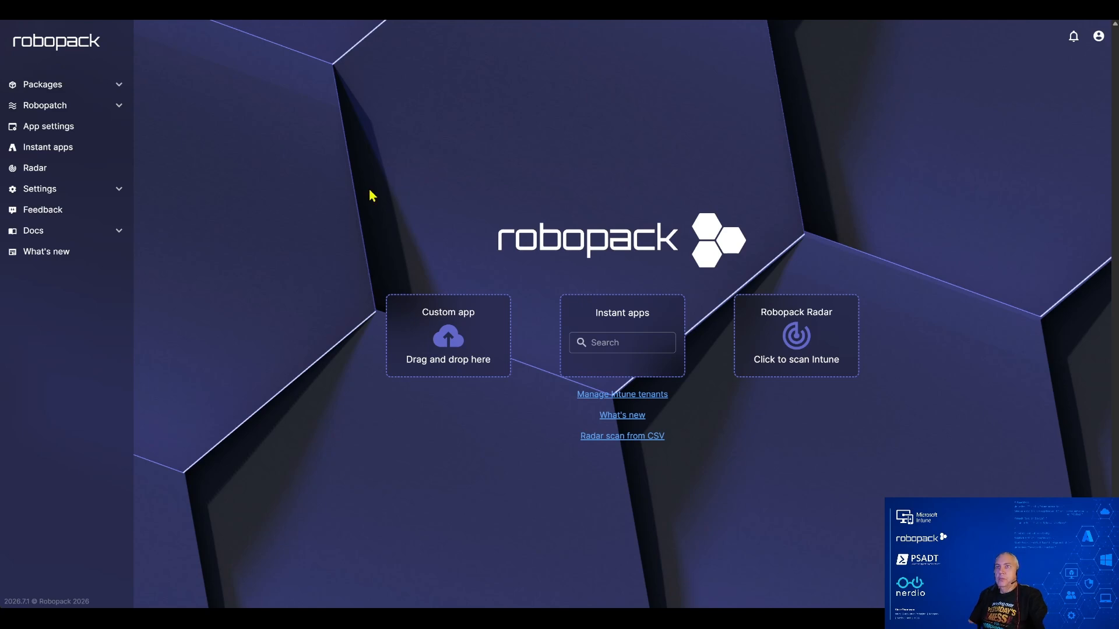
# - Open the private Default (PSADT 4.1.8) script template for editing and review its log file directory choices
pyautogui.click(54, 191)
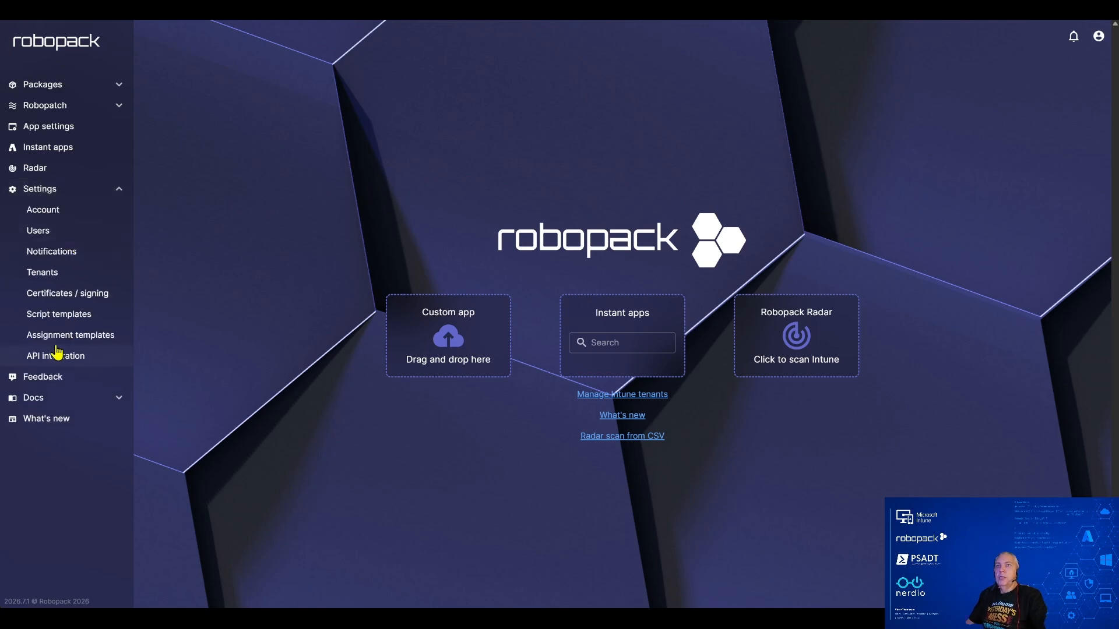
pyautogui.click(56, 318)
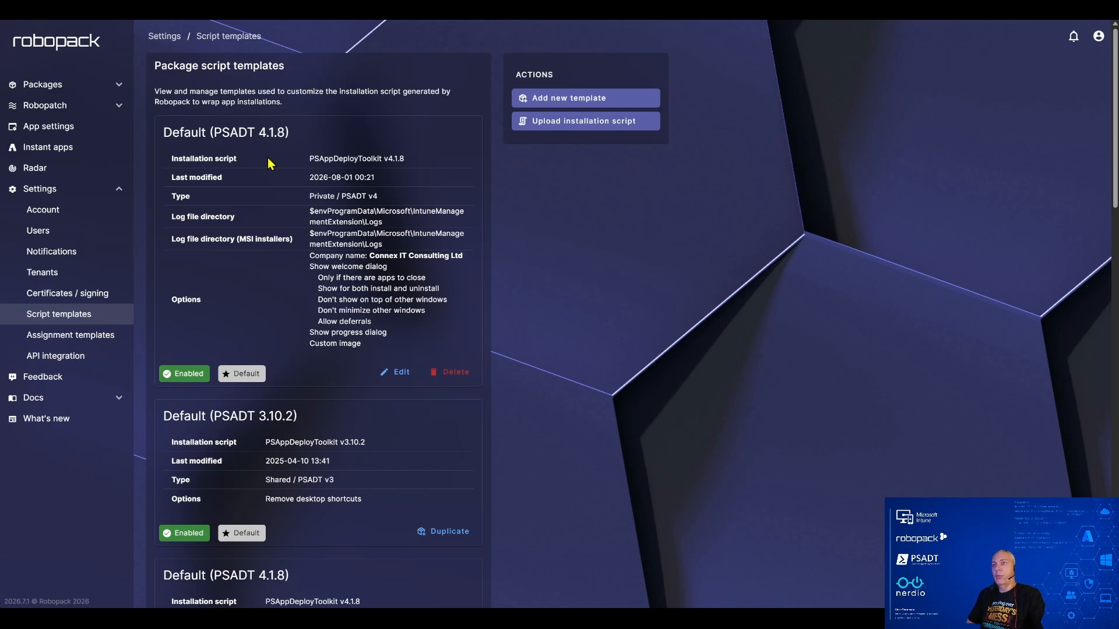
pyautogui.click(399, 376)
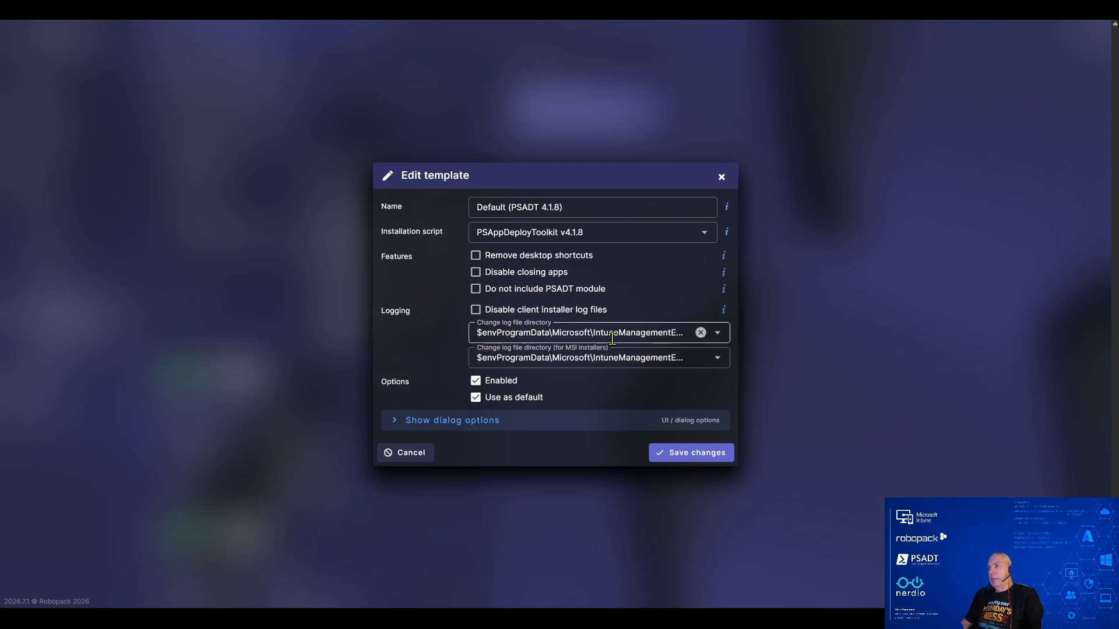
pyautogui.click(719, 338)
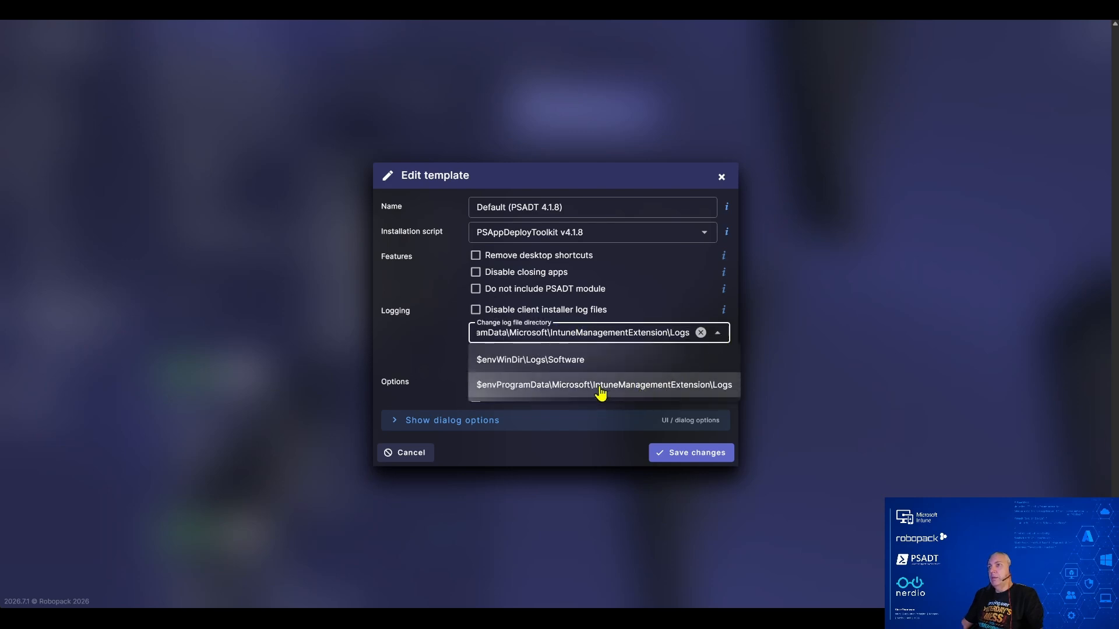
pyautogui.click(718, 336)
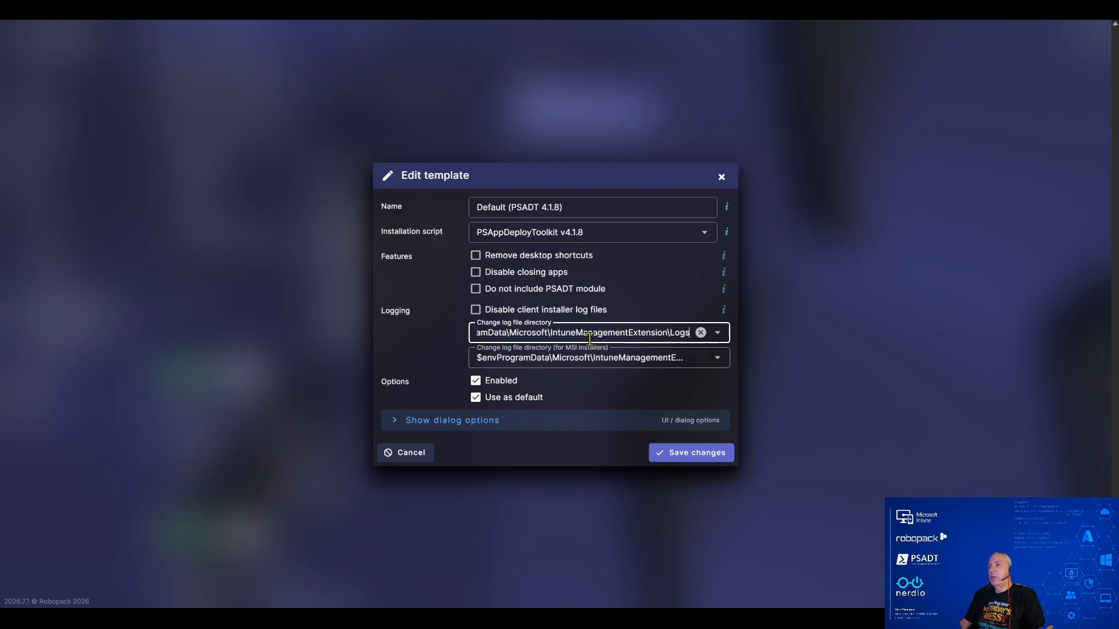
pyautogui.click(589, 388)
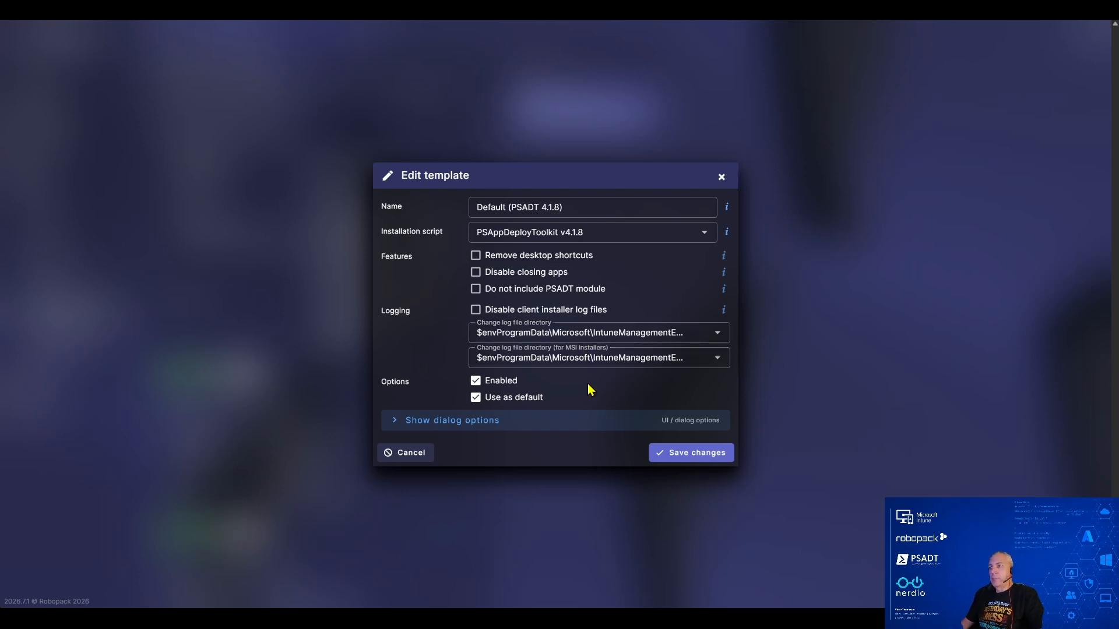
# - Review the template's welcome dialog, progress dialog and custom icon options, and close the editor without saving
pyautogui.click(468, 426)
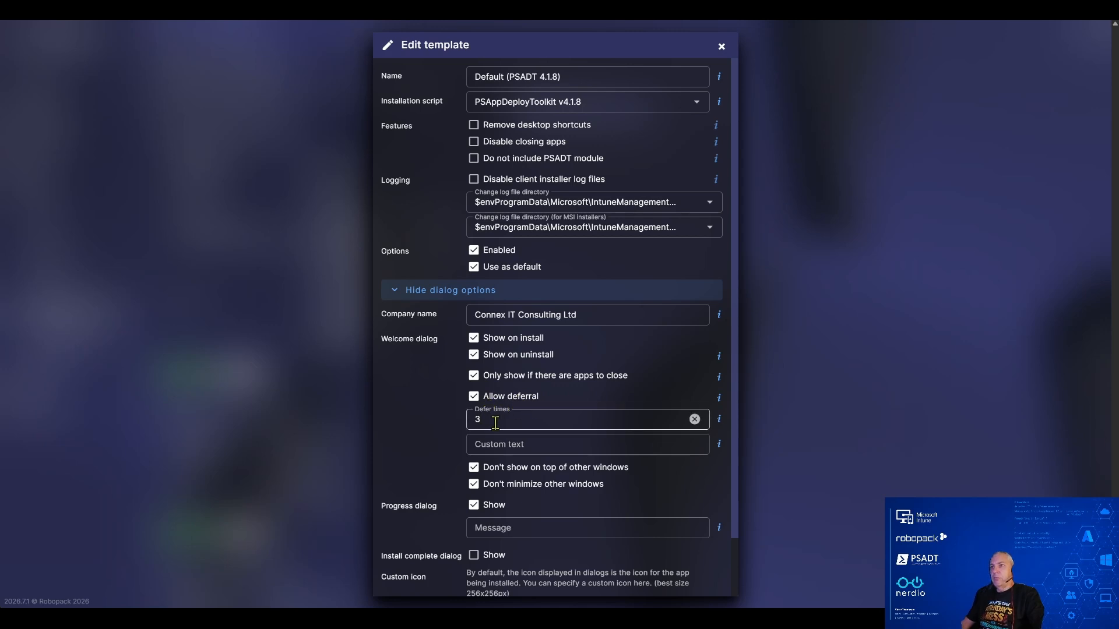
pyautogui.scroll(-3, 503, 425)
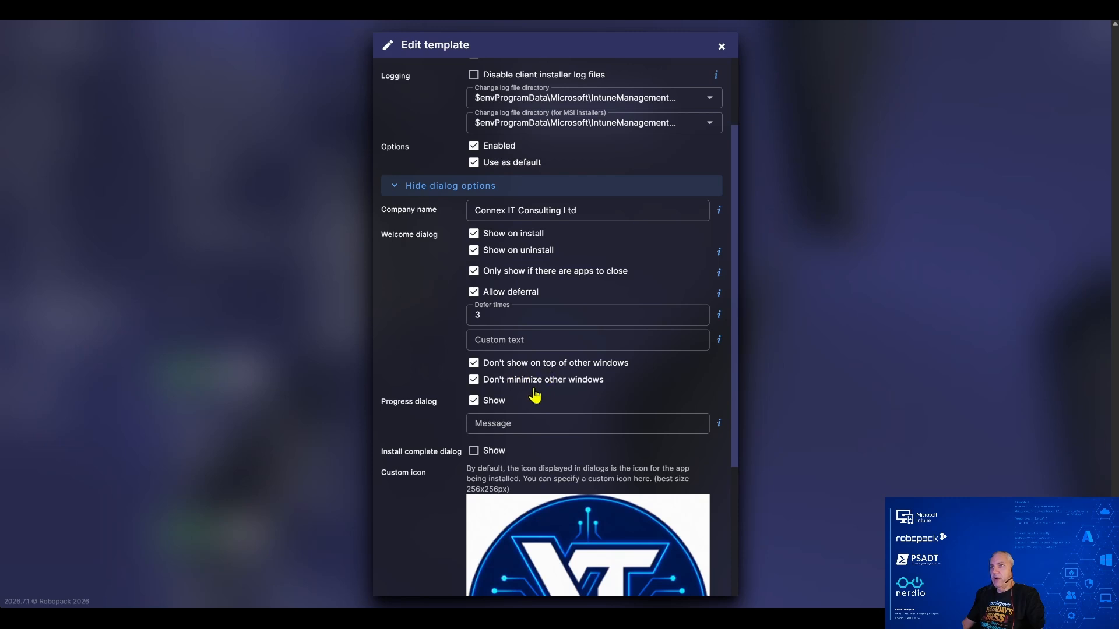
pyautogui.scroll(-4, 545, 386)
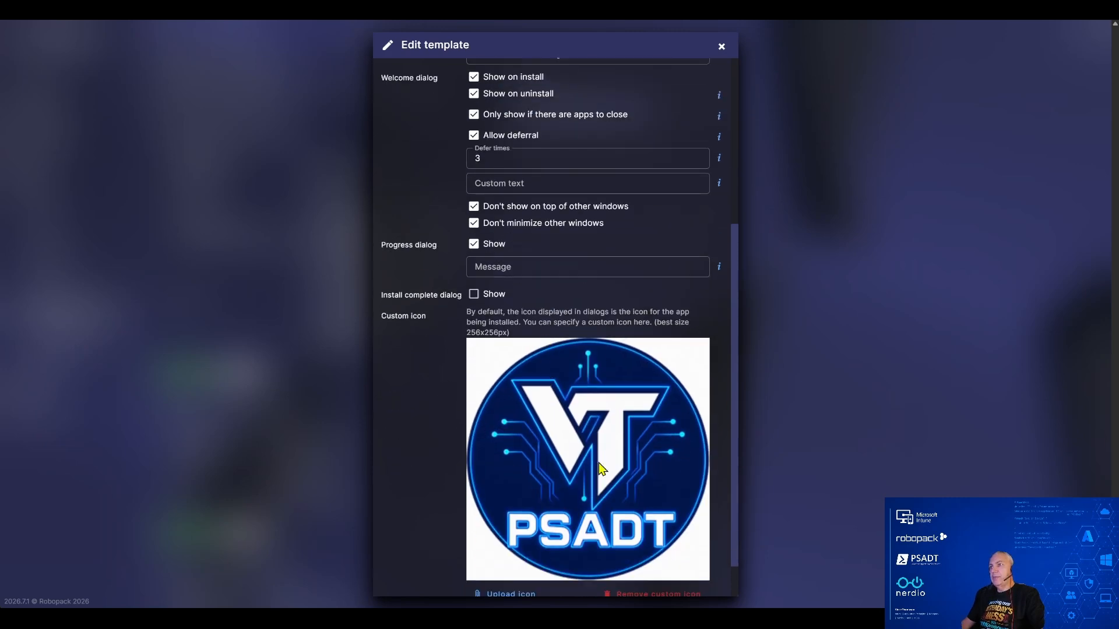
pyautogui.scroll(-1, 537, 436)
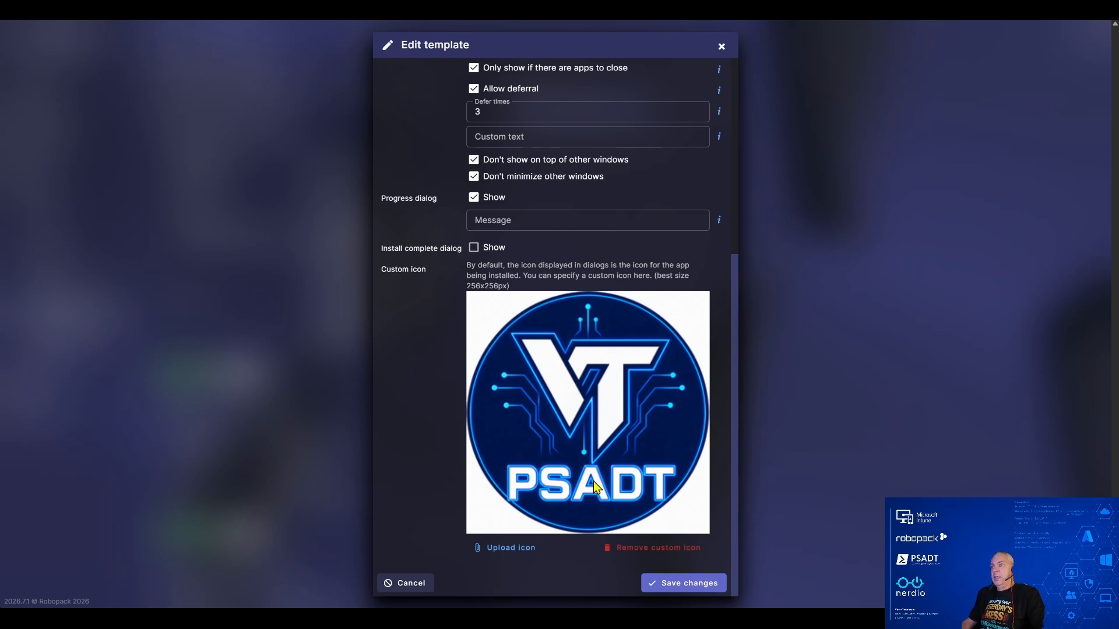
pyautogui.scroll(3, 599, 432)
pyautogui.scroll(-3, 595, 430)
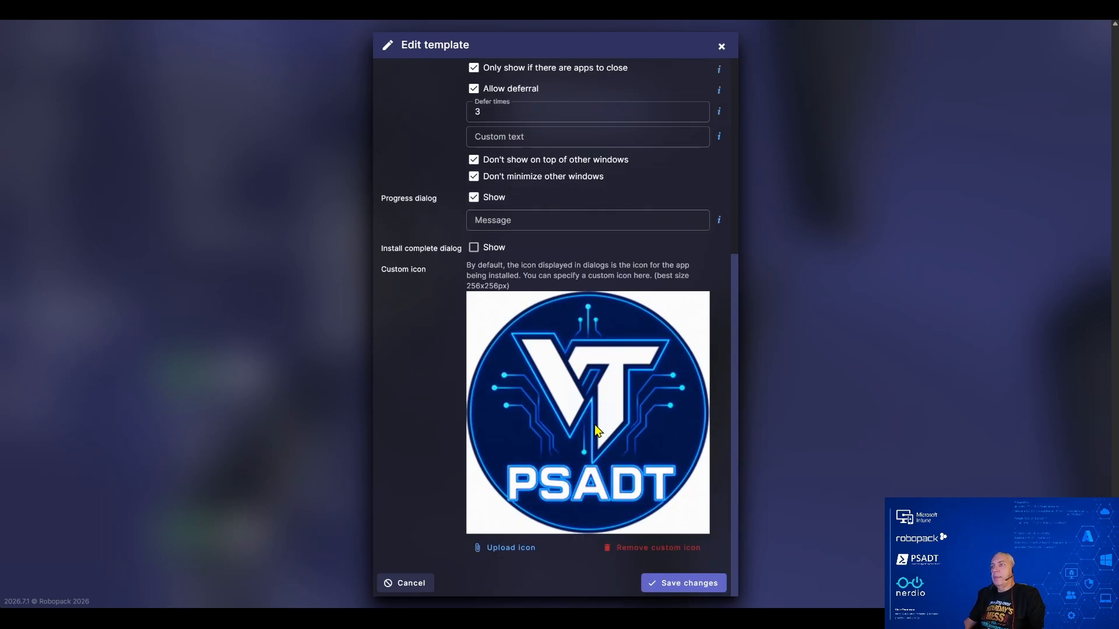
pyautogui.scroll(5, 595, 431)
pyautogui.scroll(-5, 595, 429)
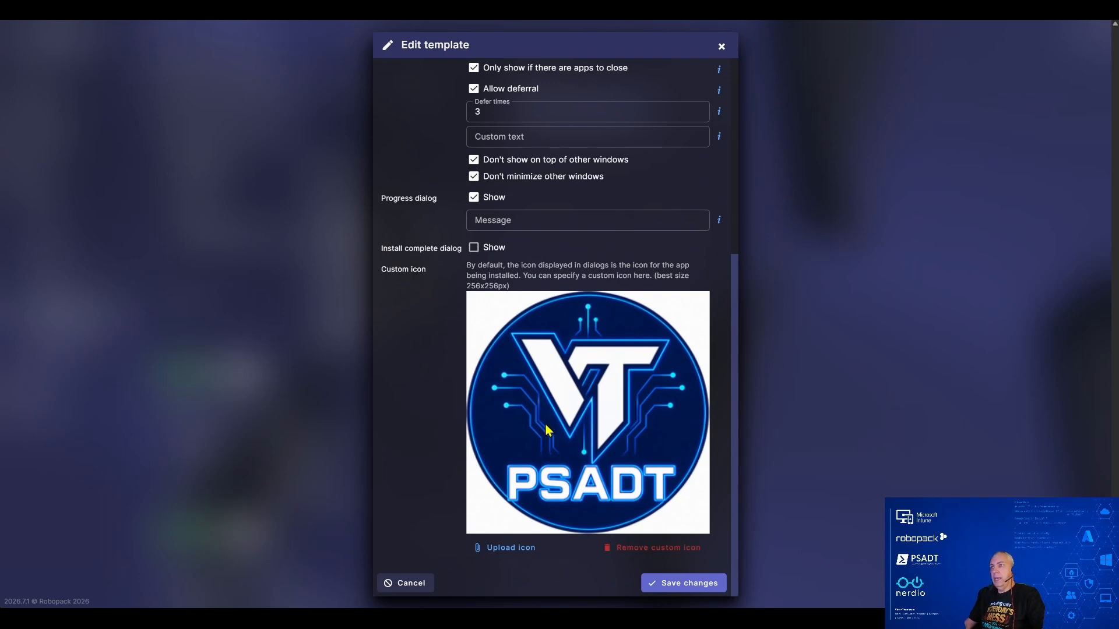
pyautogui.click(407, 584)
# - Check the list of recent packages and return to the home page
pyautogui.click(56, 86)
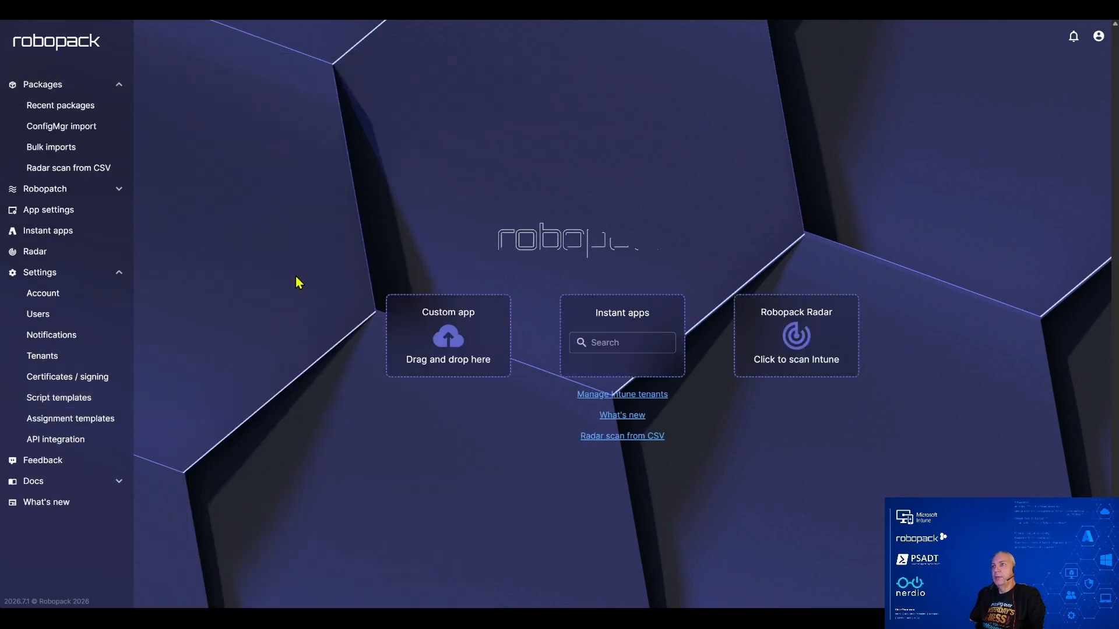
pyautogui.click(105, 110)
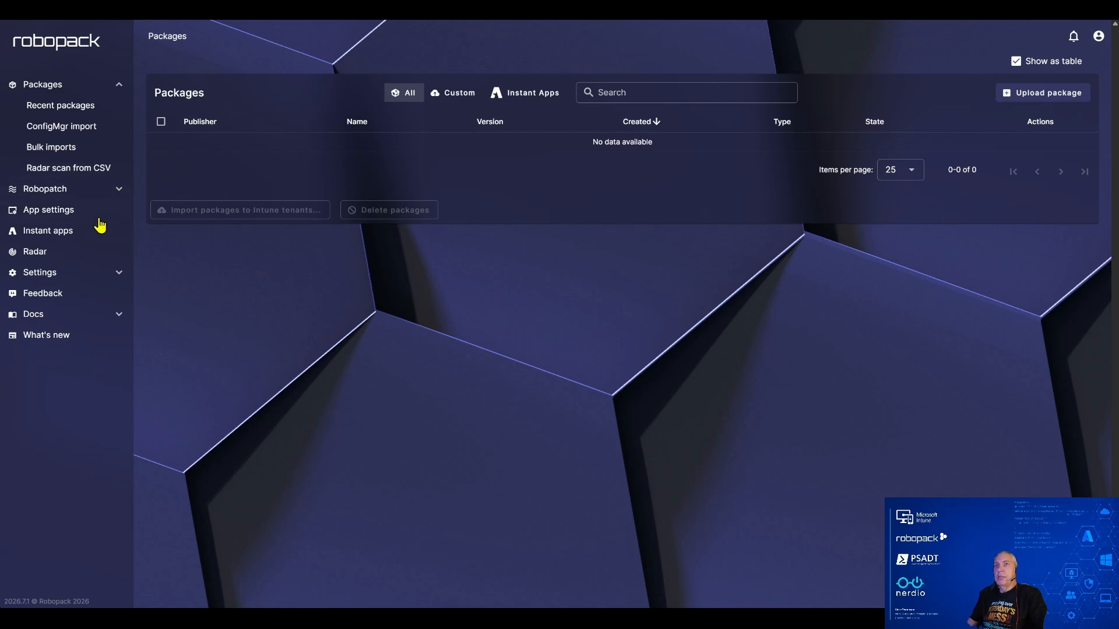
pyautogui.click(64, 50)
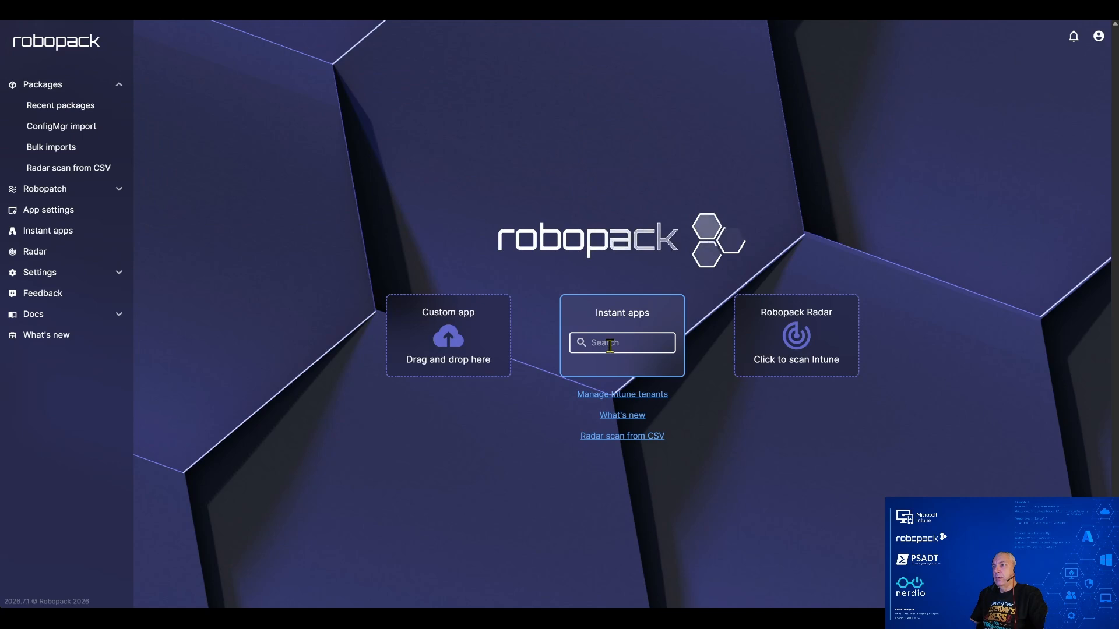
# - Search the Instant apps for "forti" and open the FortiClient VPN app
pyautogui.write('fortigas')
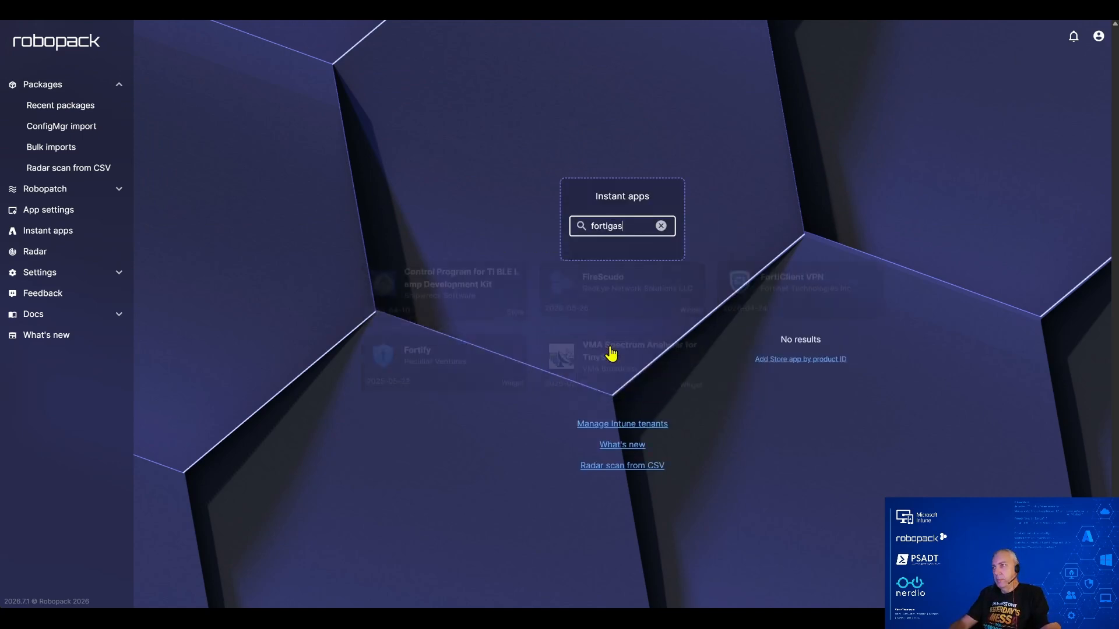
pyautogui.press('BackSpace')
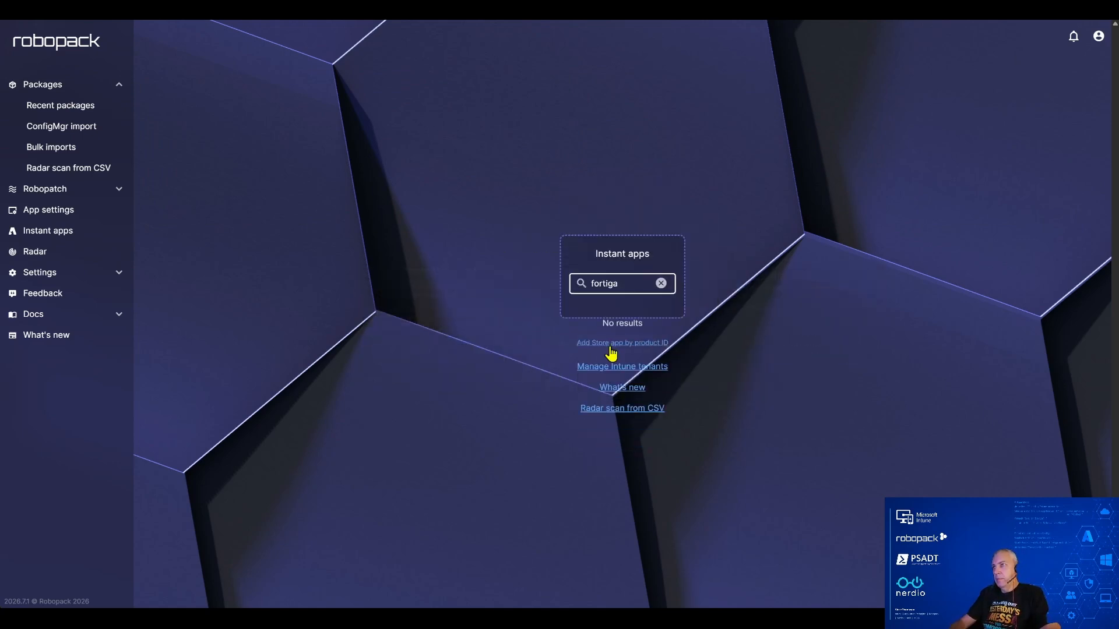
pyautogui.press('BackSpace')
pyautogui.press('BackSpace')
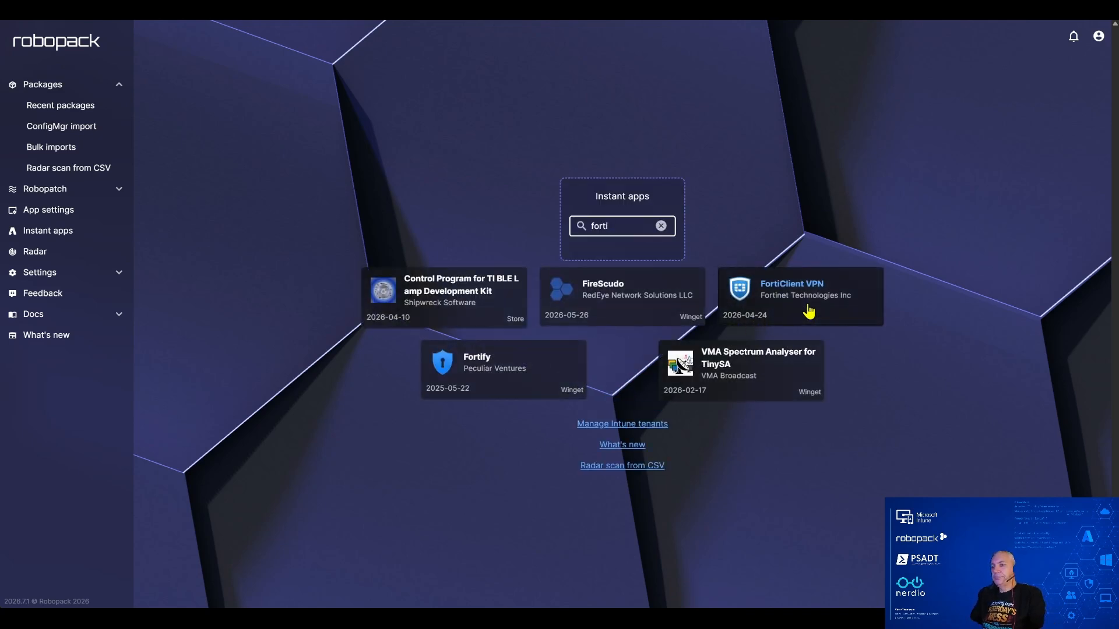
pyautogui.click(808, 311)
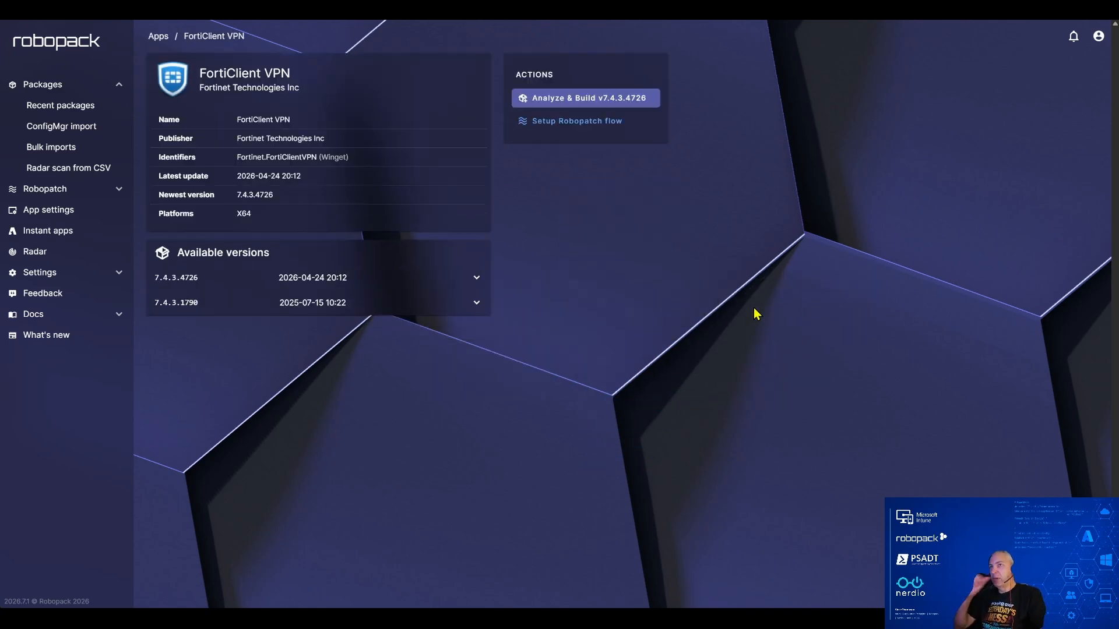
# - Analyze and build FortiClient VPN version 7.4.3.4726, wrapped with the Default (PSADT 4.1.8) script template
pyautogui.click(584, 99)
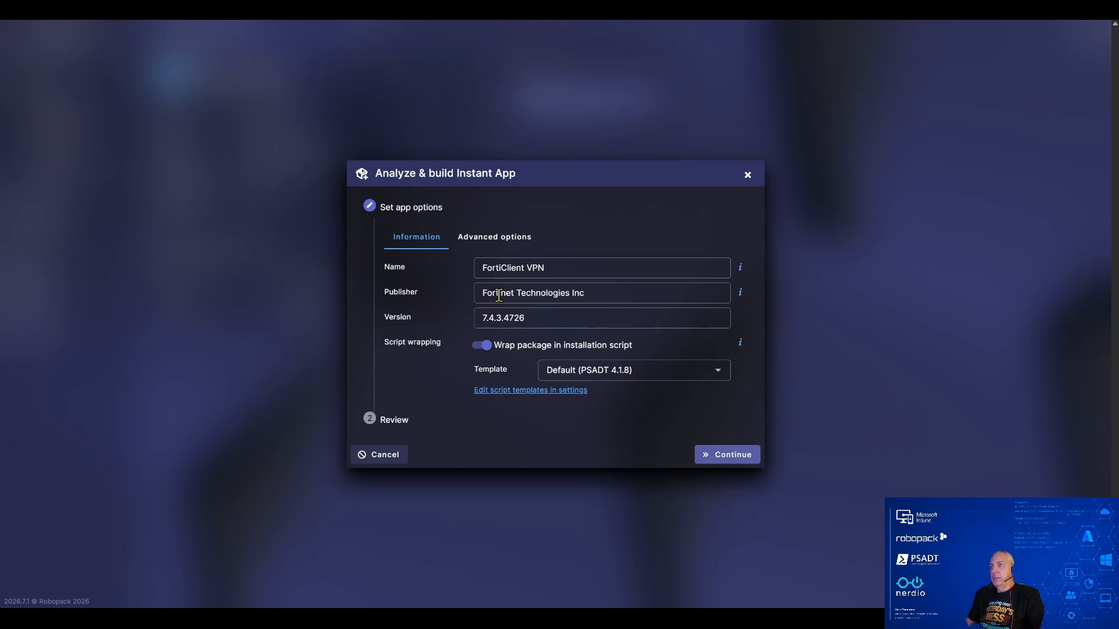
pyautogui.click(721, 456)
pyautogui.click(732, 445)
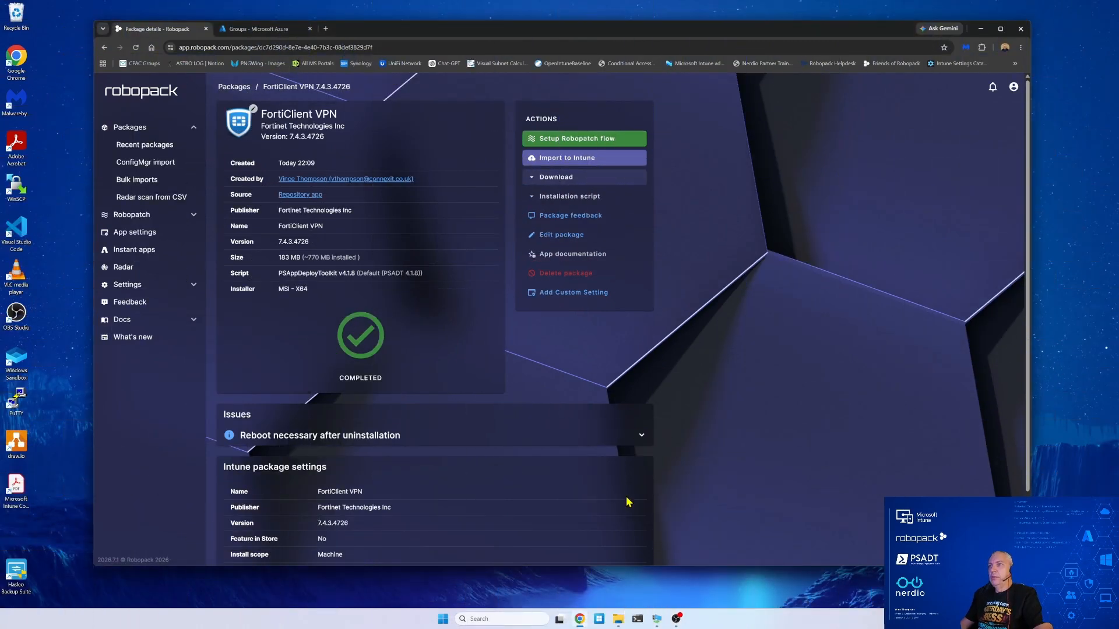
# - Open TestVPN_Settings from File Explorer's Downloads folder in Notepad, examine its registry entries, and close both windows
pyautogui.click(617, 619)
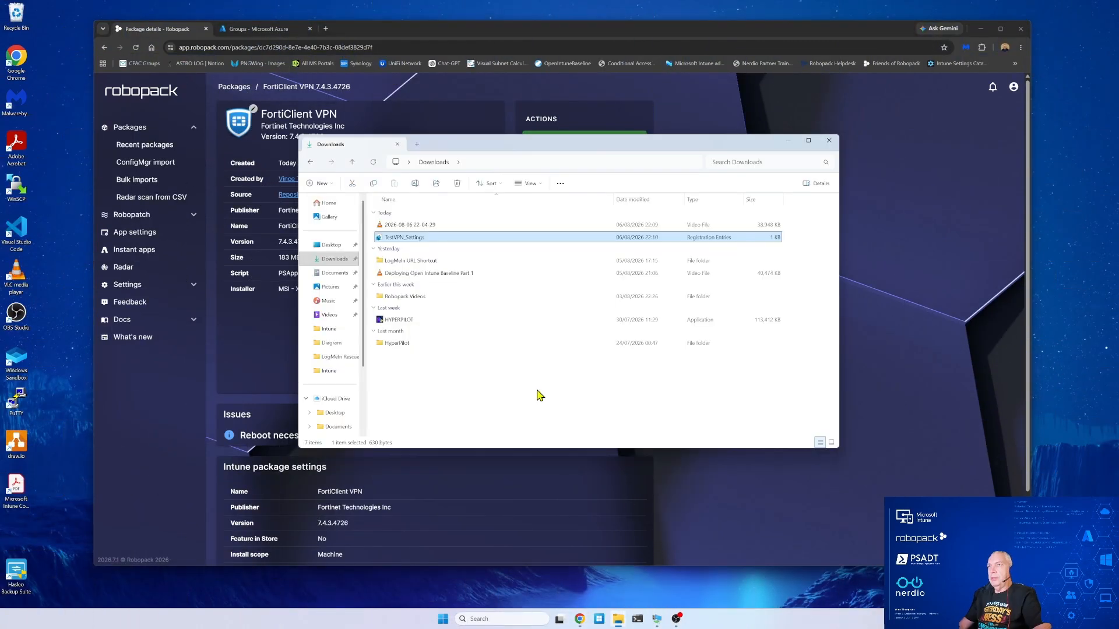
pyautogui.rightClick(417, 238)
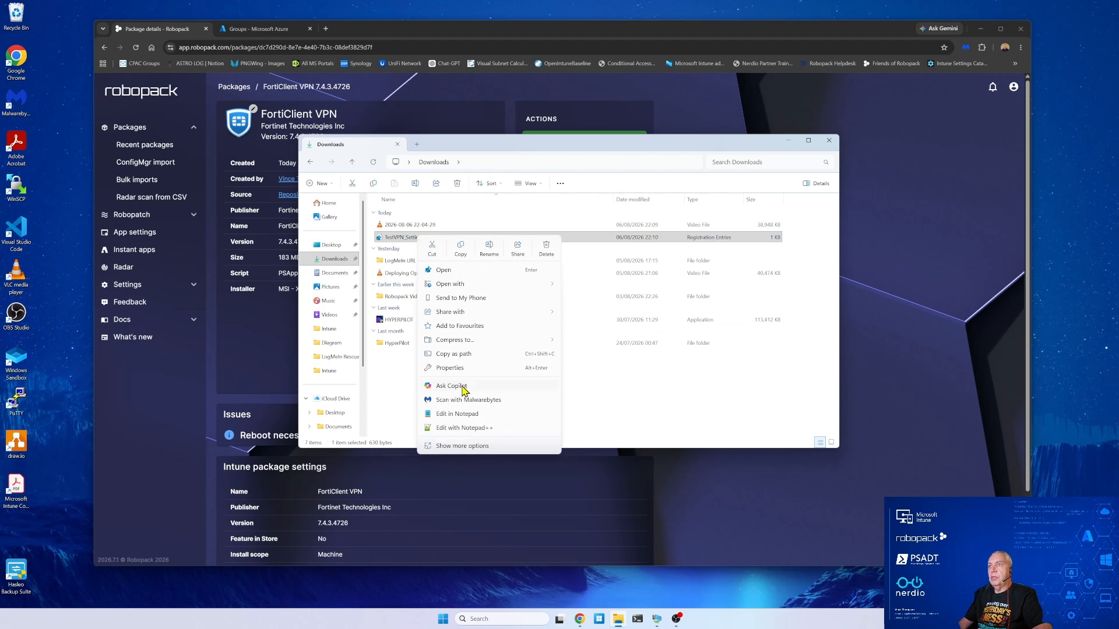
pyautogui.click(464, 421)
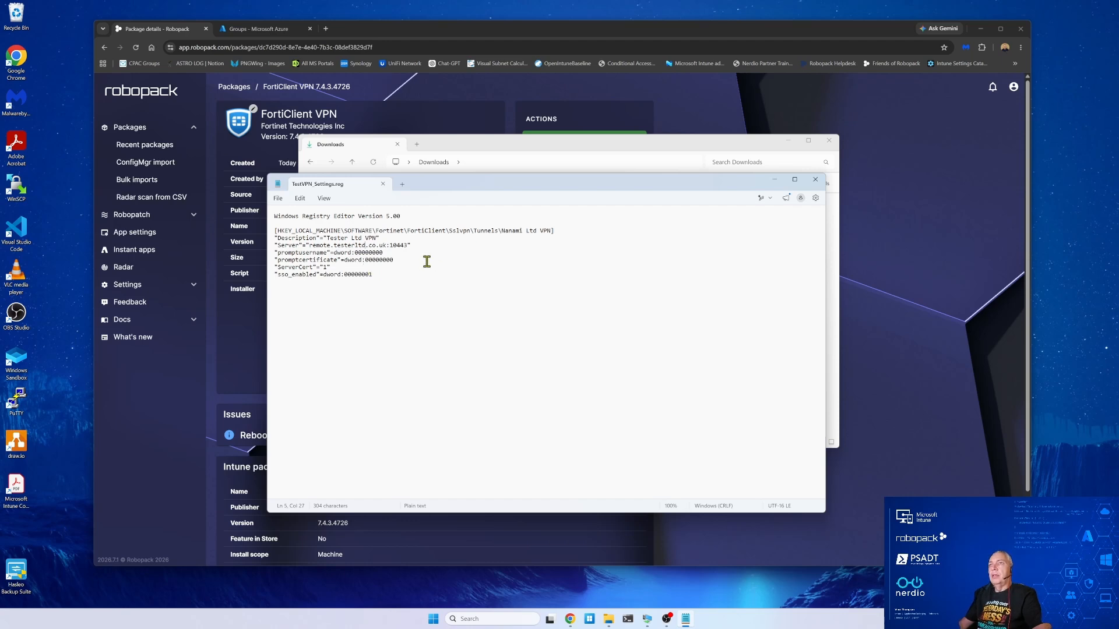
pyautogui.click(815, 179)
pyautogui.click(828, 141)
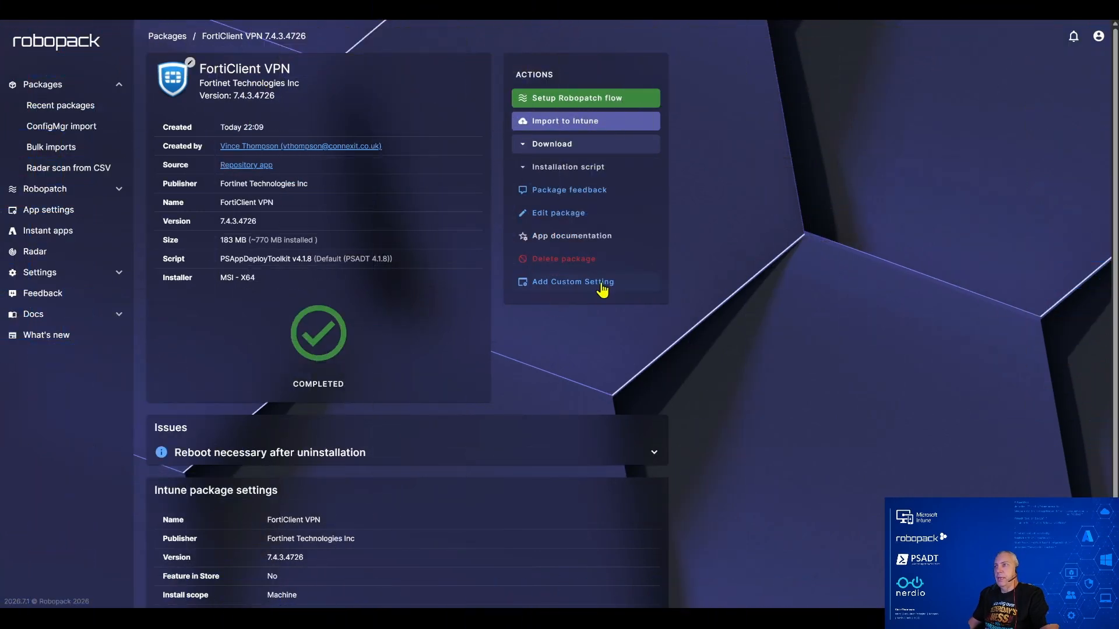
# - Add a custom setting for the FortiClient VPN package and import the TestVPN_Settings .REG file into its registry values
pyautogui.click(555, 286)
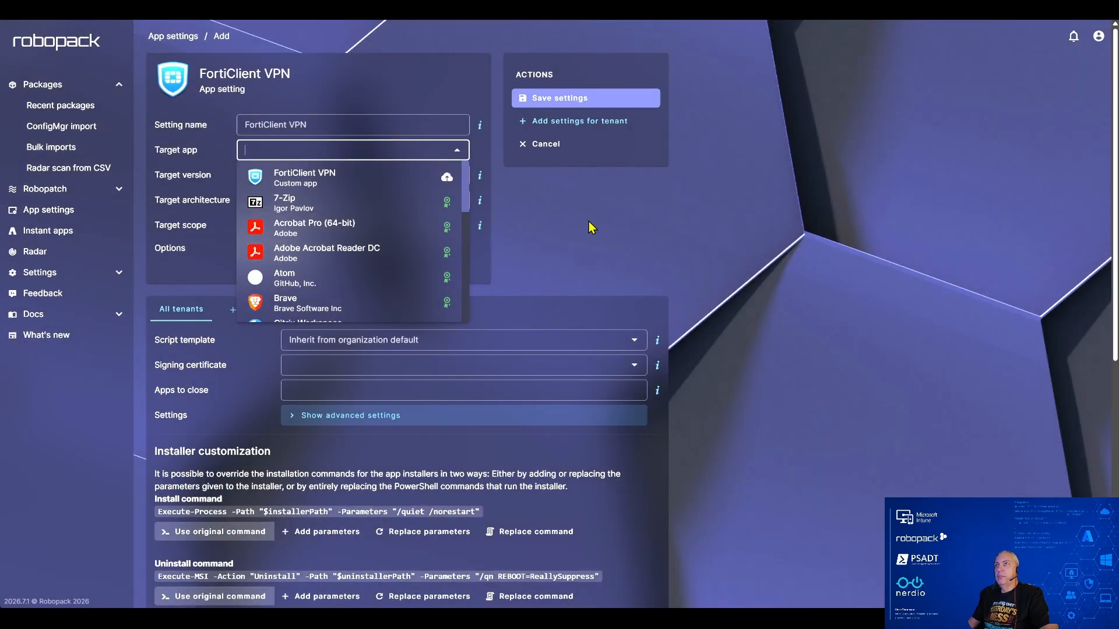
pyautogui.click(588, 222)
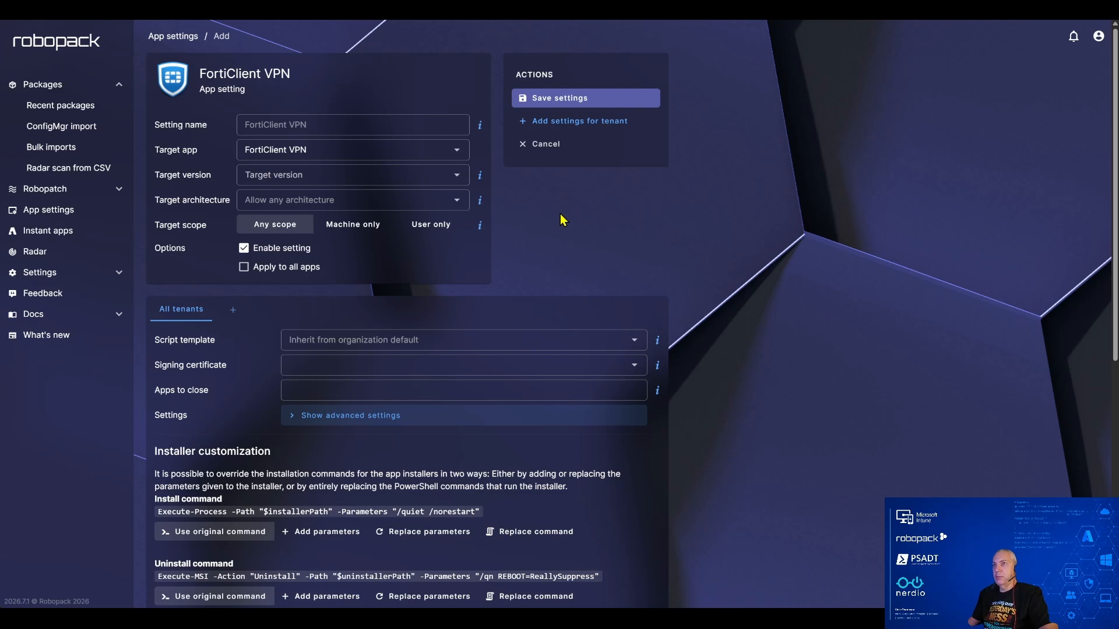
pyautogui.scroll(-5, 558, 229)
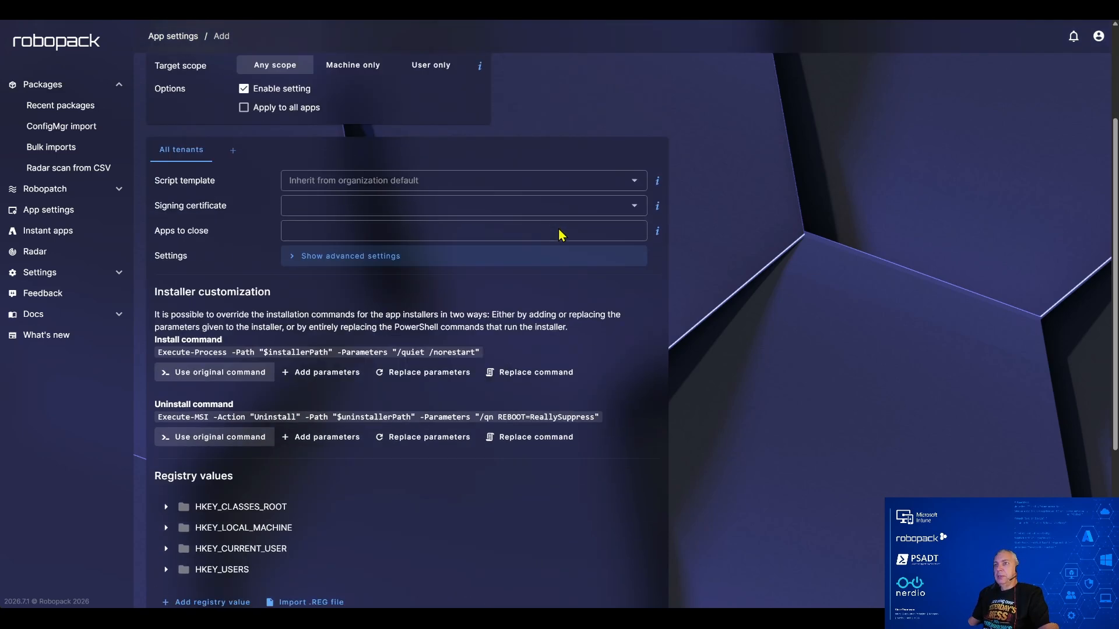
pyautogui.scroll(-3, 534, 241)
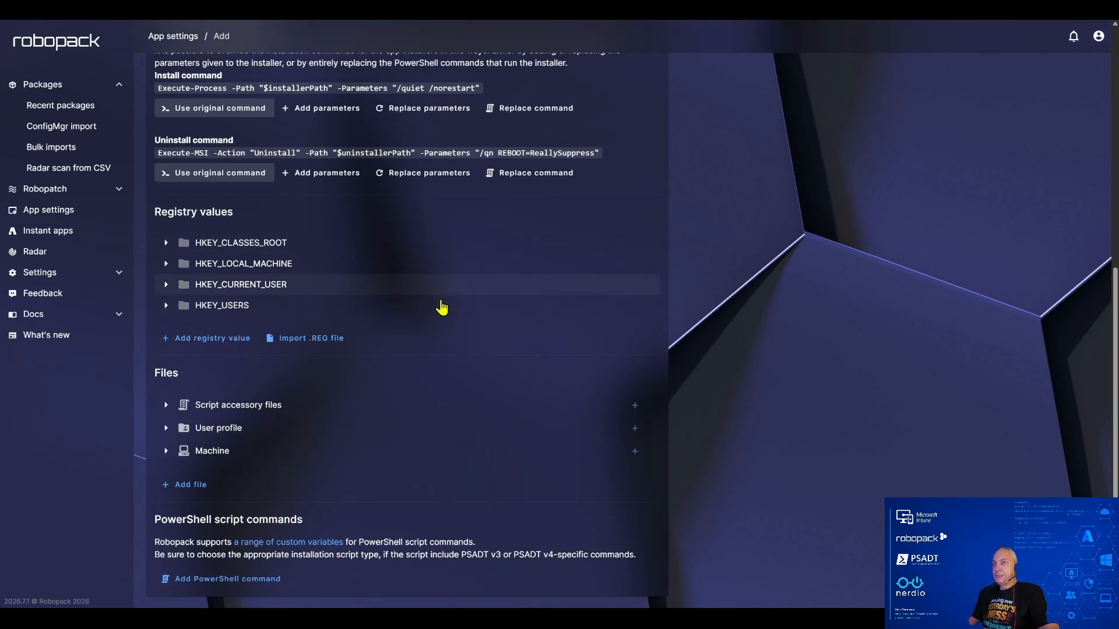
pyautogui.click(306, 342)
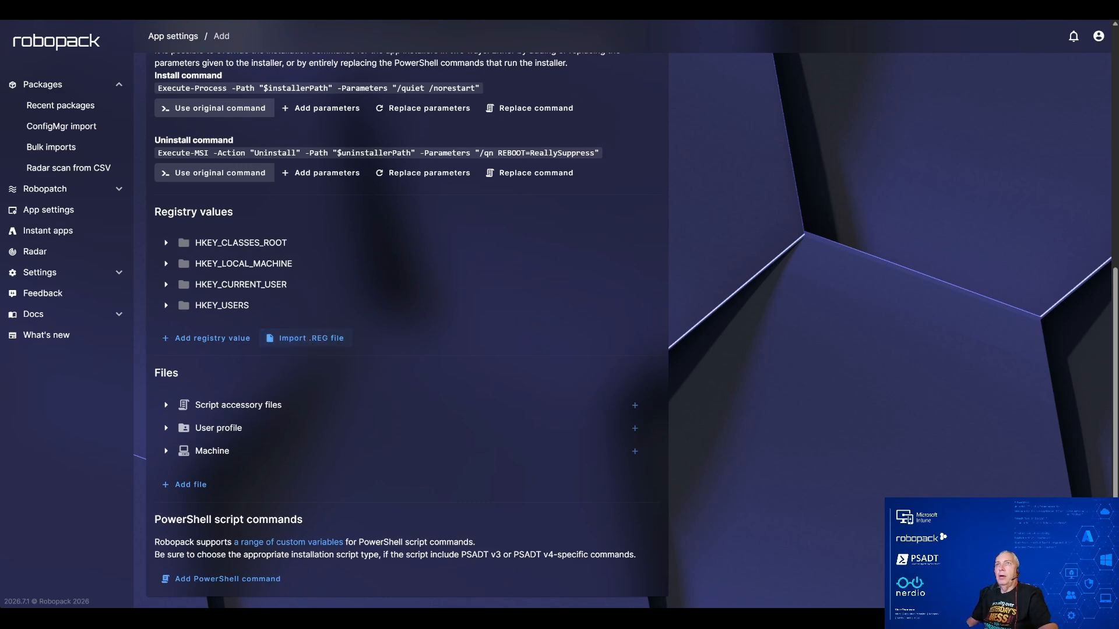
pyautogui.doubleClick(123, 55)
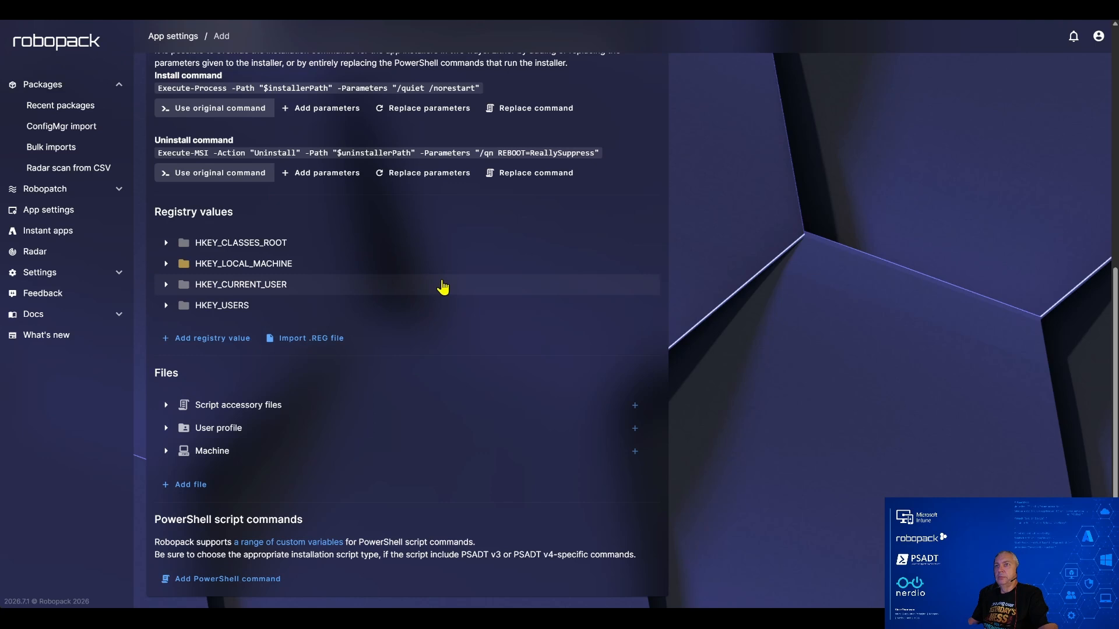
# - Expand HKEY_LOCAL_MACHINE down to the Nanami Ltd VPN key and examine the imported registry values
pyautogui.click(166, 263)
pyautogui.click(181, 284)
pyautogui.click(195, 306)
pyautogui.click(210, 326)
pyautogui.click(224, 347)
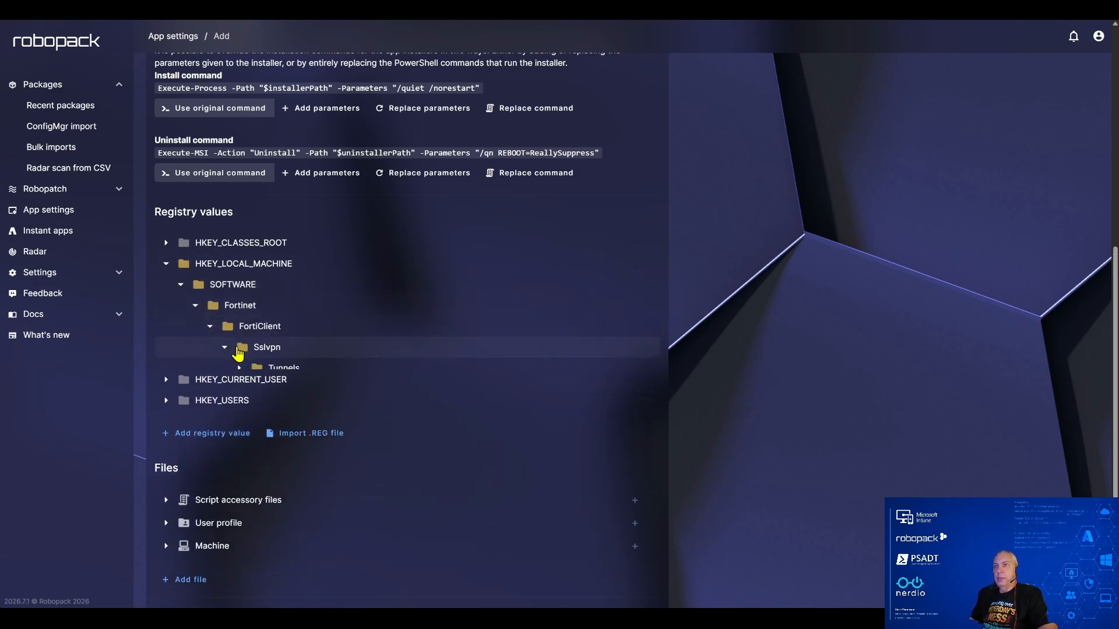
pyautogui.click(239, 368)
pyautogui.click(254, 390)
pyautogui.scroll(-3, 398, 357)
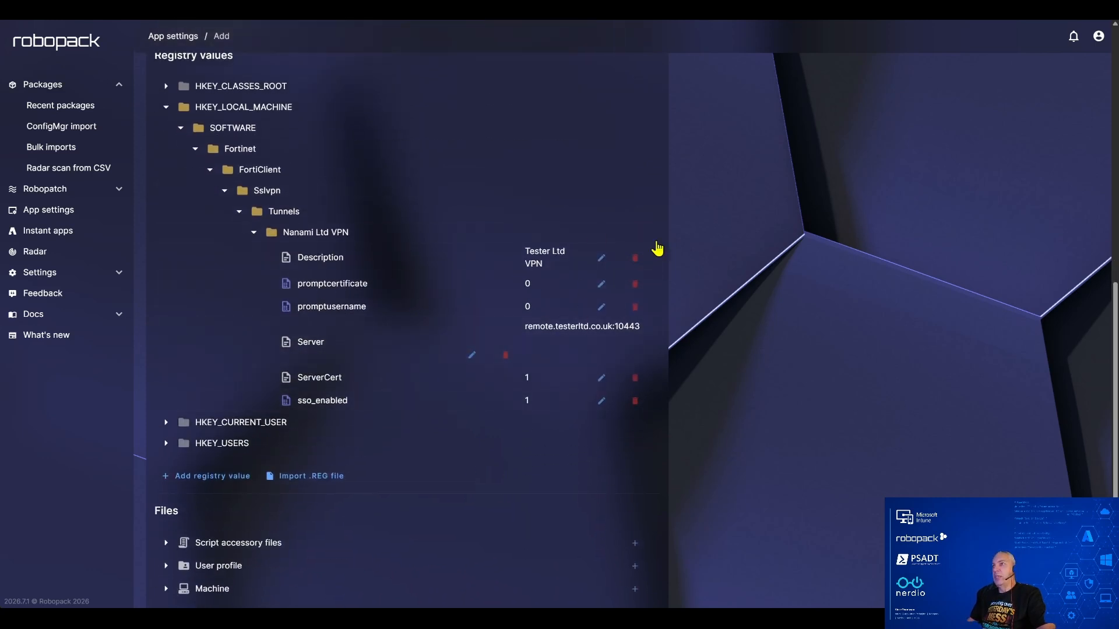
pyautogui.scroll(1, 358, 285)
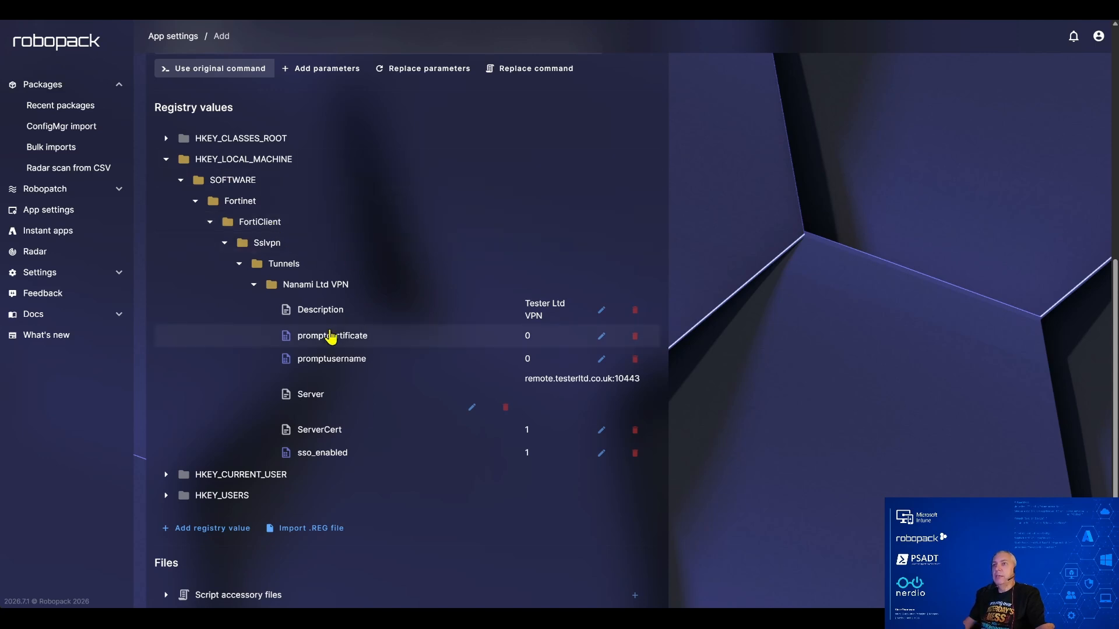
pyautogui.scroll(-3, 330, 337)
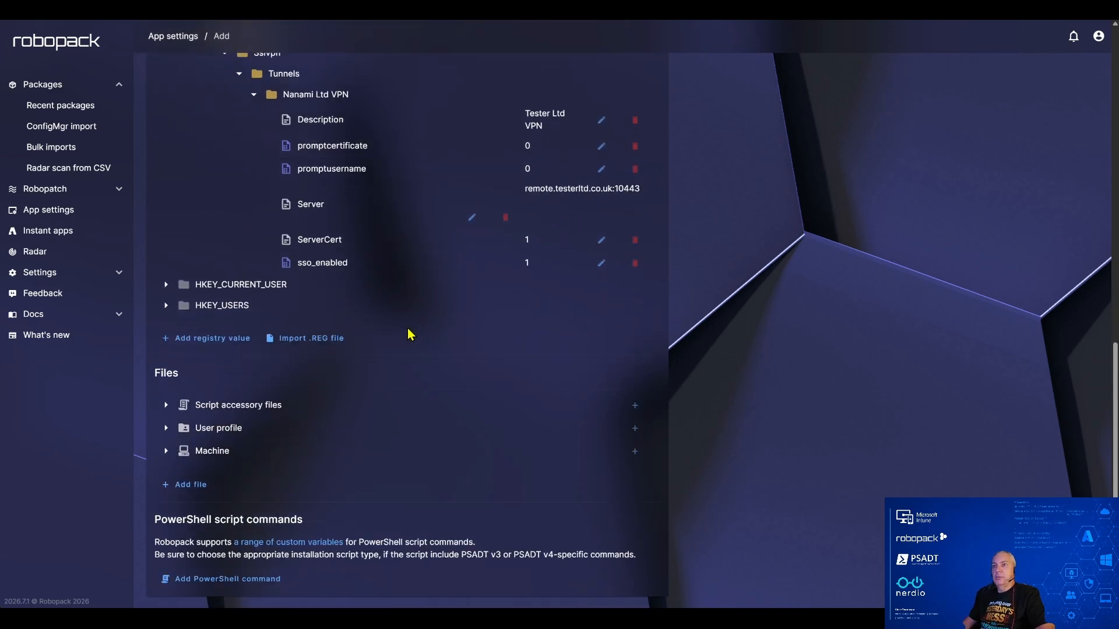
# - Save the FortiClient VPN app setting with its imported registry values
pyautogui.scroll(7, 434, 332)
pyautogui.scroll(4, 438, 327)
pyautogui.click(570, 101)
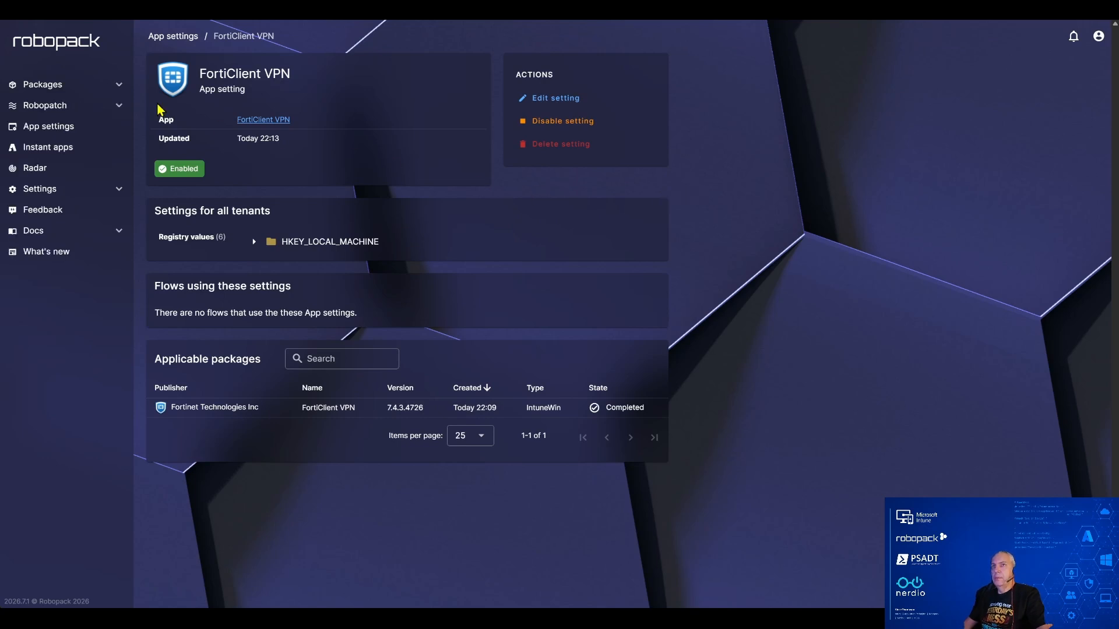
# - Open the FortiClient VPN package's installation script, examine its install and post-install registry commands, and return to the package page
pyautogui.click(61, 108)
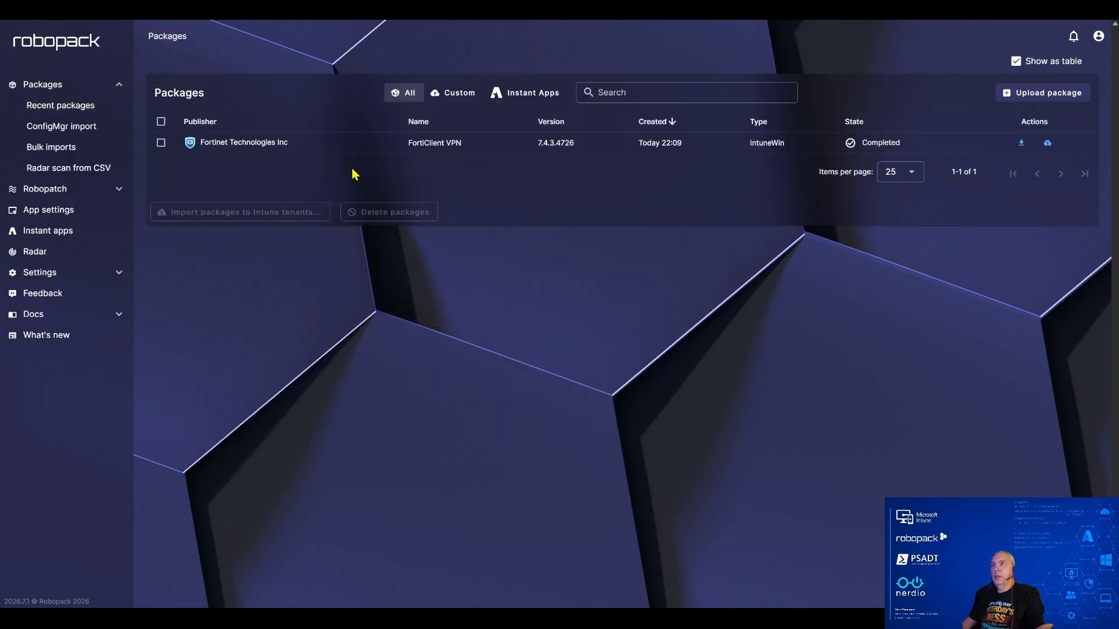
pyautogui.click(290, 148)
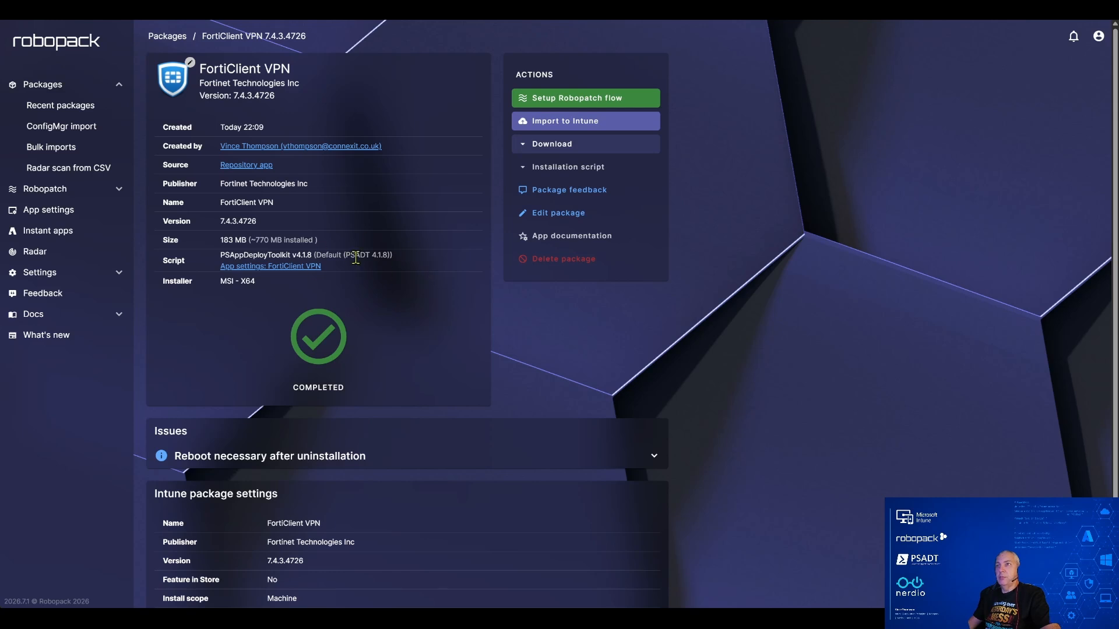
pyautogui.click(568, 167)
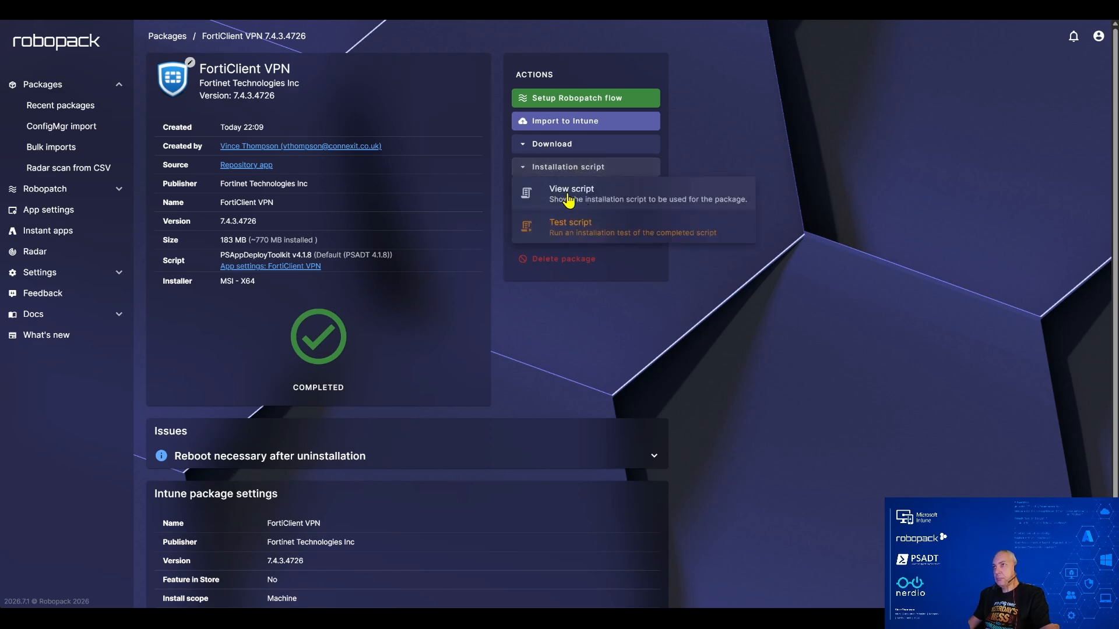
pyautogui.click(575, 196)
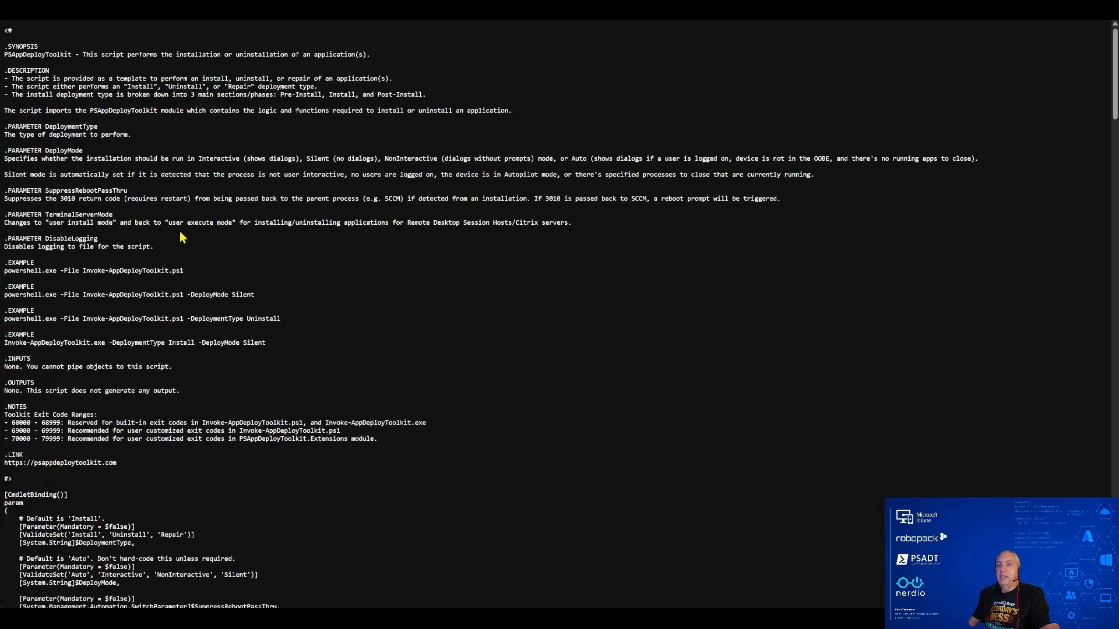
pyautogui.scroll(-20, 245, 244)
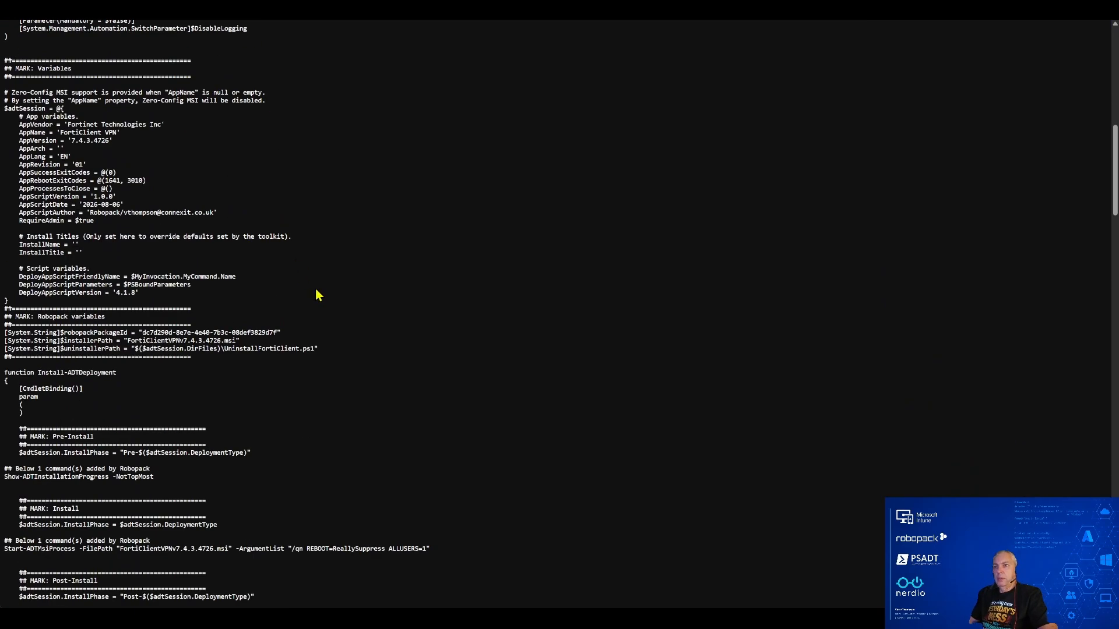
pyautogui.scroll(-9, 316, 291)
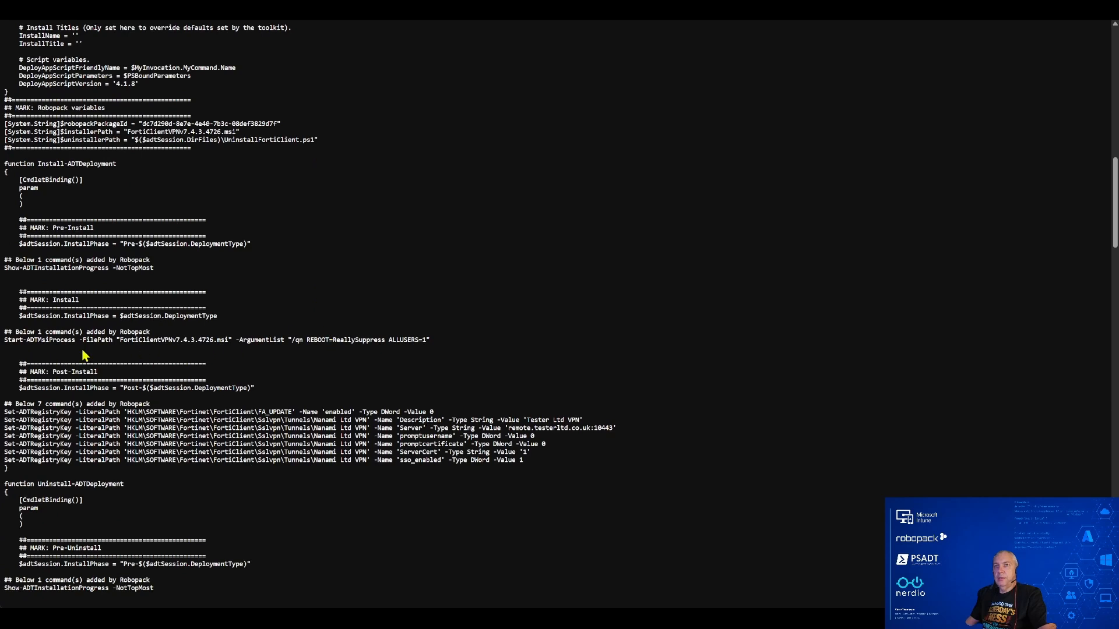
pyautogui.moveTo(52, 299); pyautogui.dragTo(79, 299)
pyautogui.moveTo(6, 340); pyautogui.dragTo(413, 349)
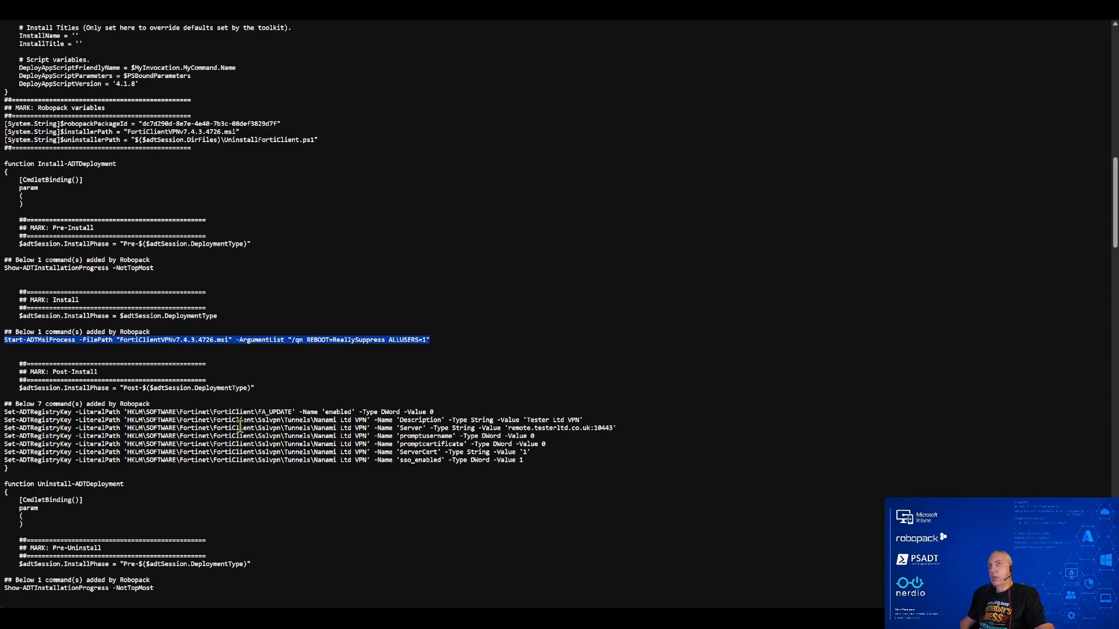
pyautogui.scroll(15, 241, 427)
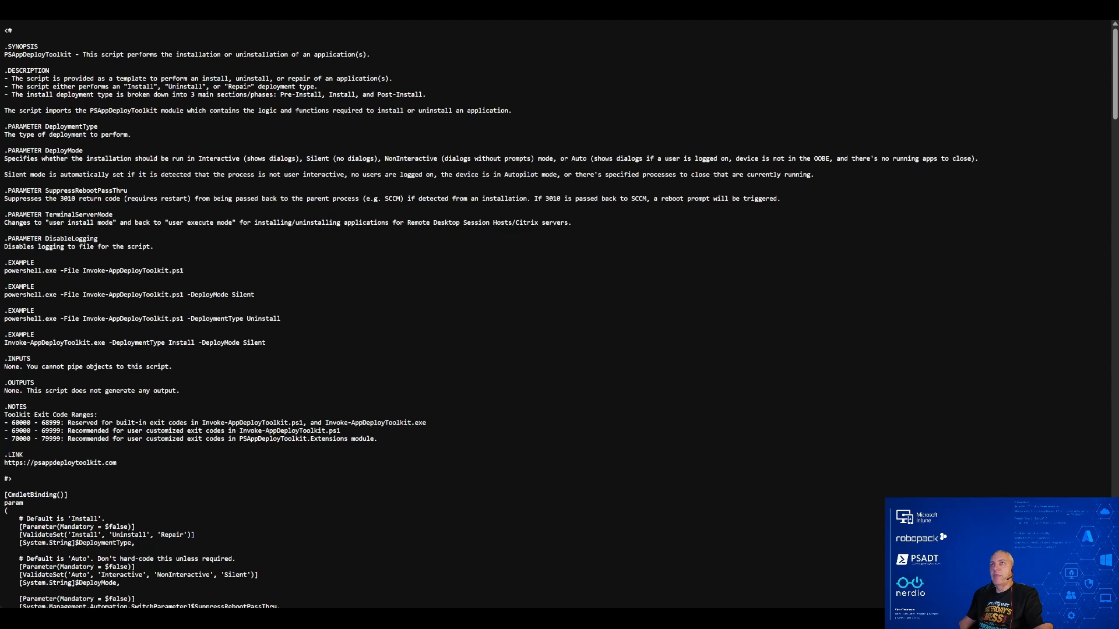
pyautogui.click(244, 9)
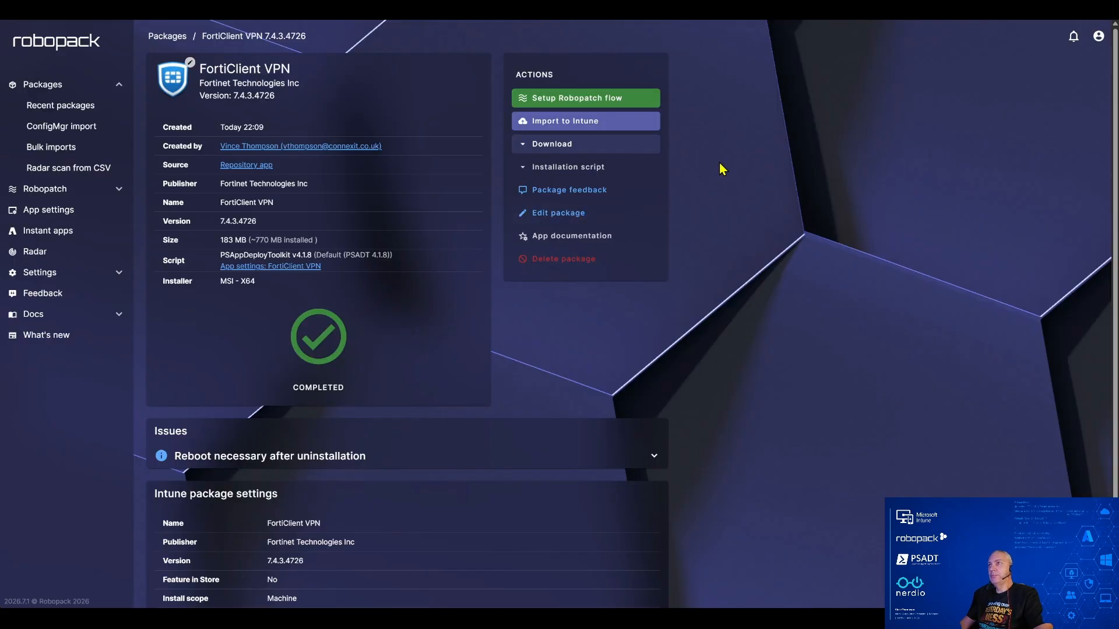
# - Create a Robopatch flow for FortiClient VPN with "Pause current version and start new one" and "Keep last superseded version"
pyautogui.click(589, 99)
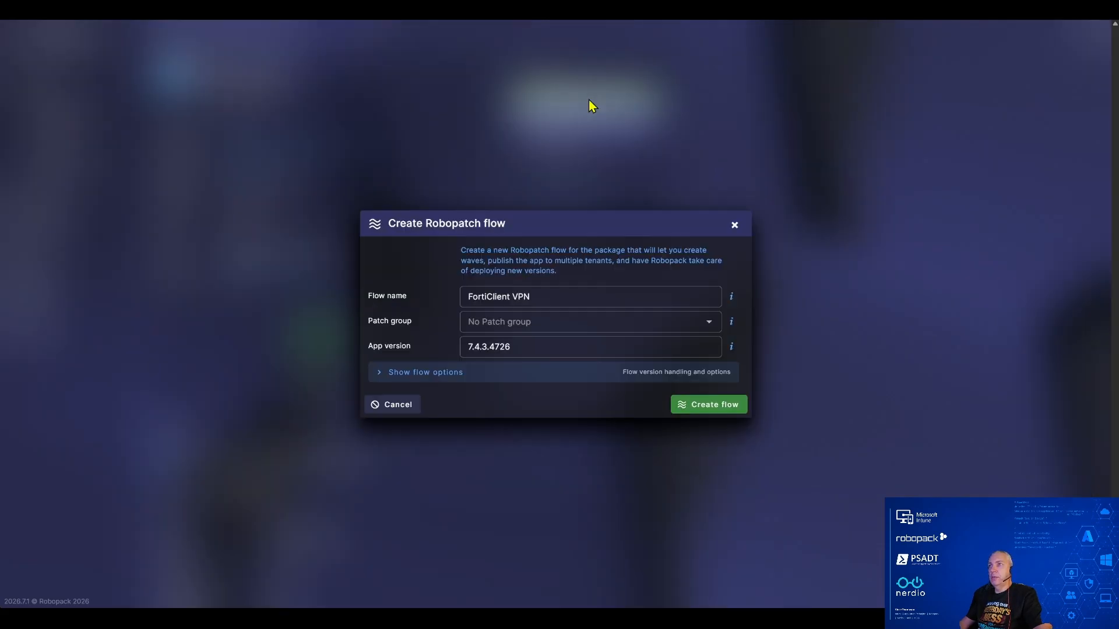
pyautogui.click(441, 376)
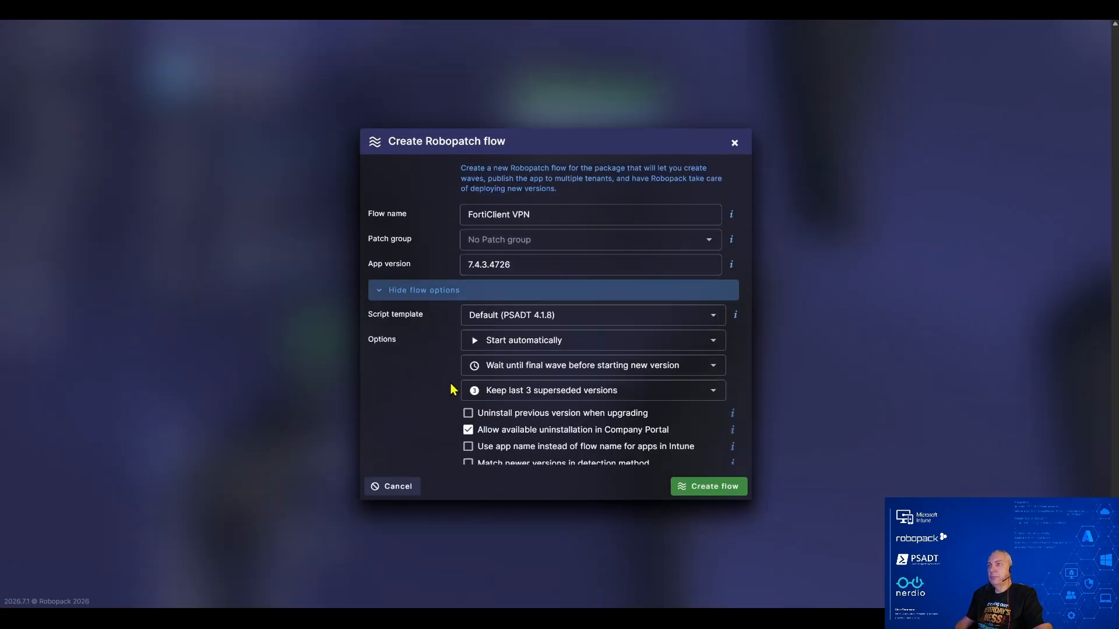
pyautogui.click(529, 367)
pyautogui.click(513, 410)
pyautogui.click(527, 386)
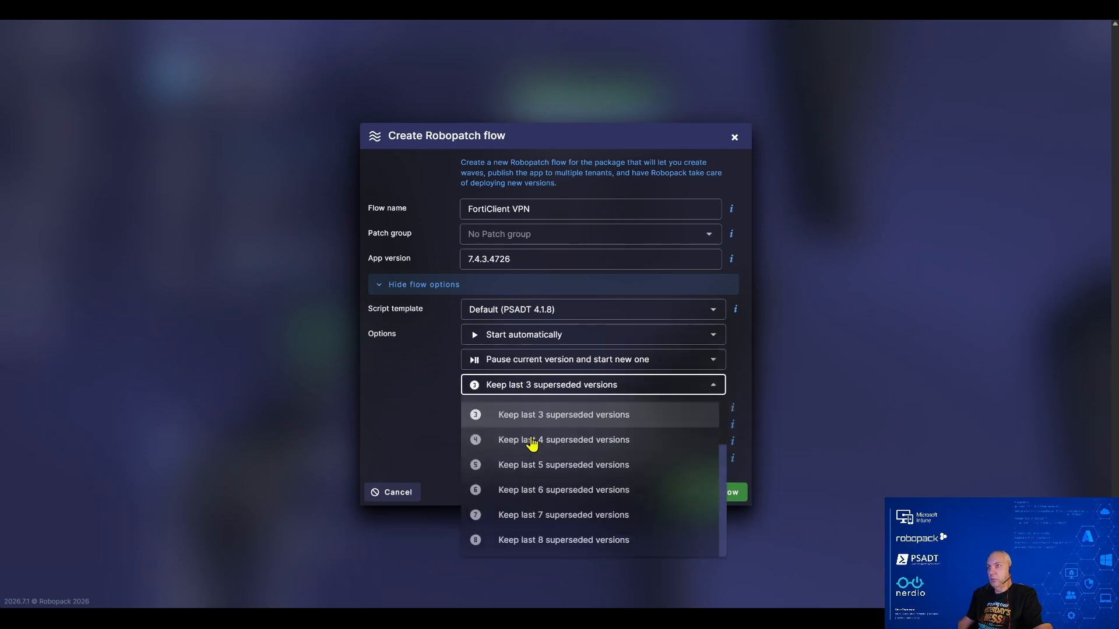
pyautogui.scroll(3, 531, 438)
pyautogui.click(531, 438)
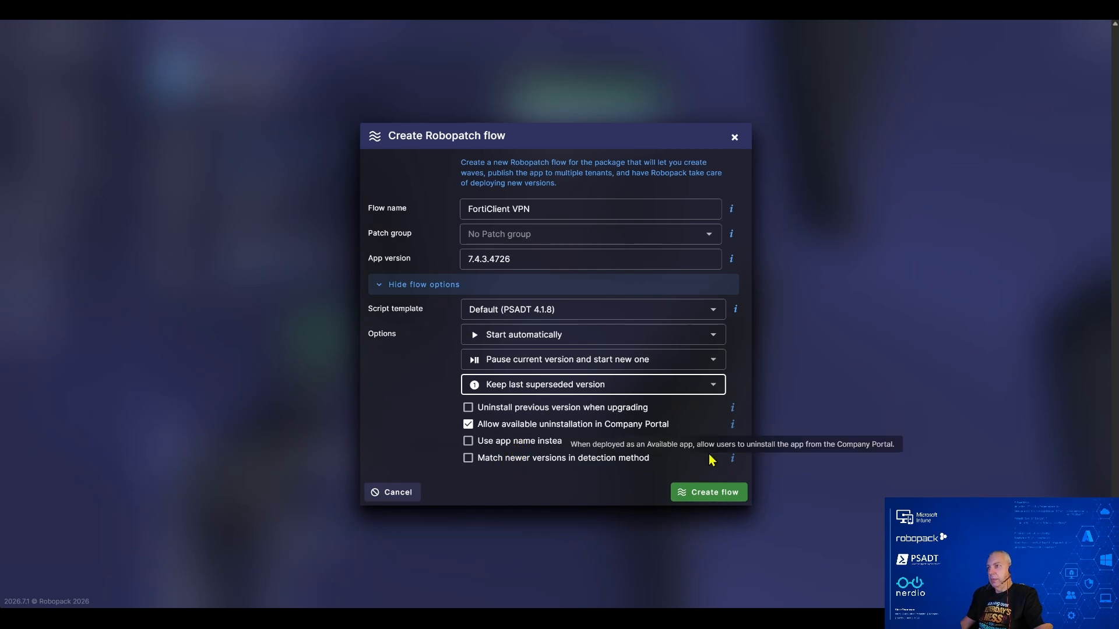
pyautogui.click(710, 493)
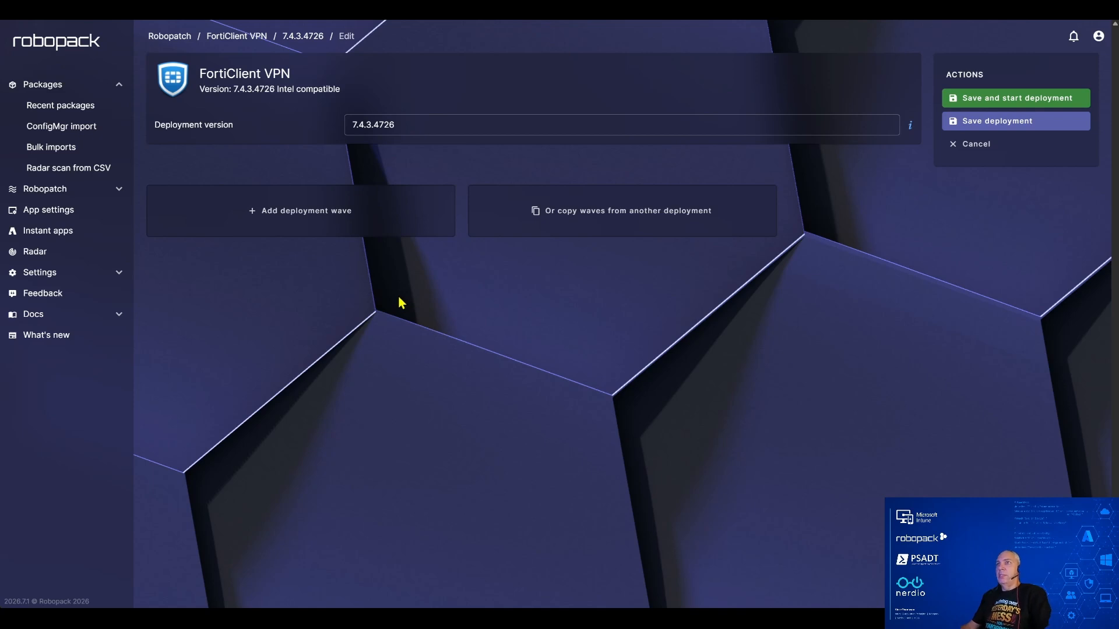
# - Add deployment Wave 1 and assign the existing Connex IT group CIT-Windows-Pilot-Devices to it as Required
pyautogui.click(386, 222)
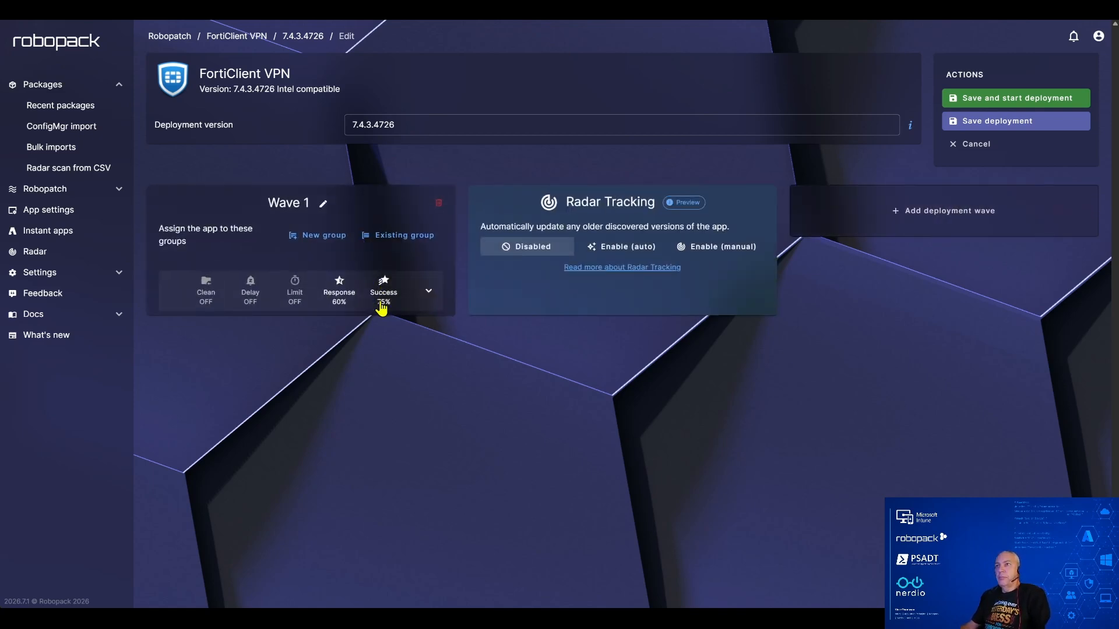
pyautogui.click(400, 236)
pyautogui.click(513, 284)
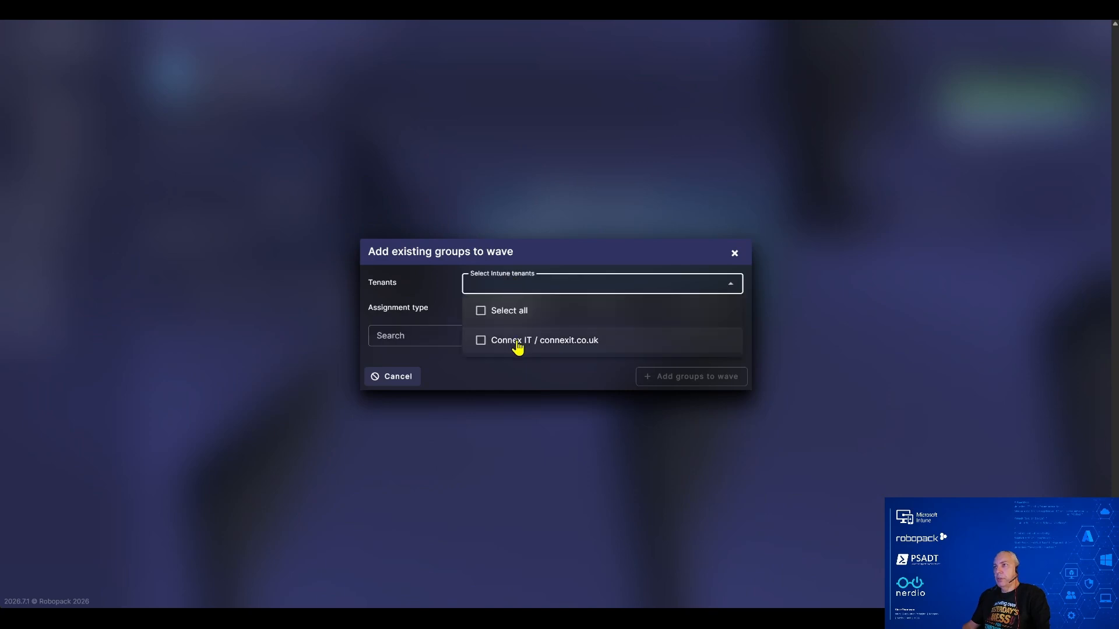
pyautogui.click(517, 342)
pyautogui.click(419, 299)
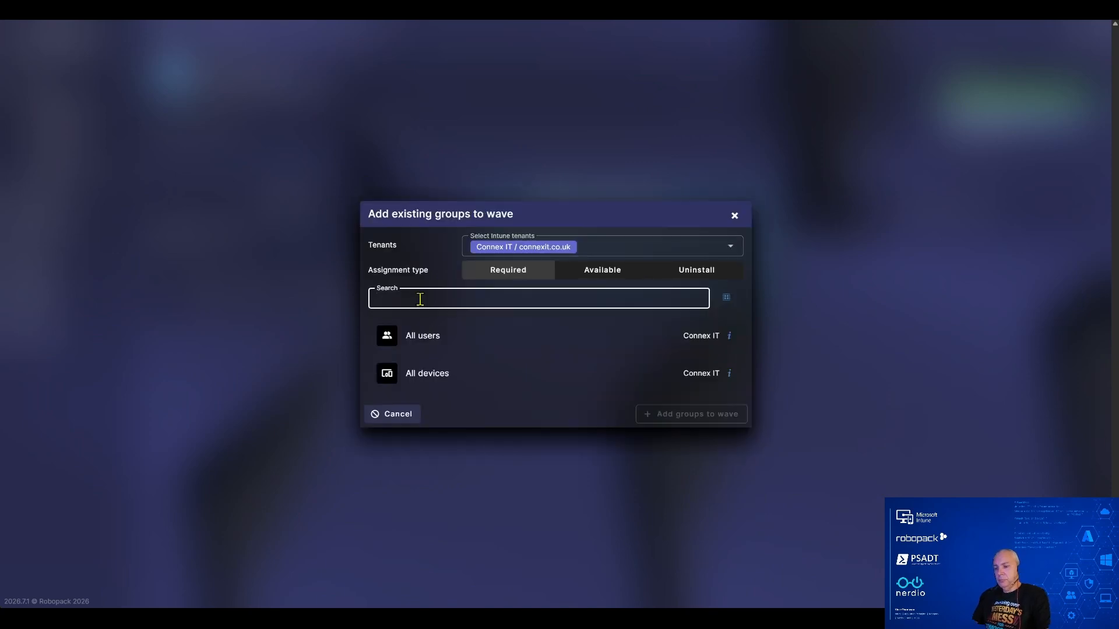
pyautogui.write('pilot')
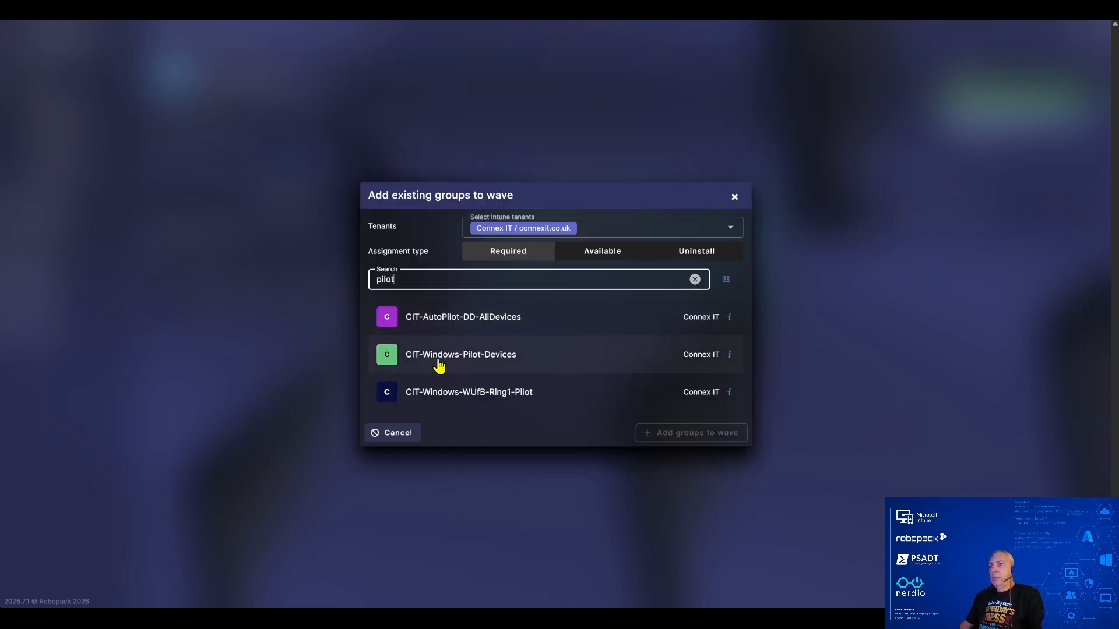
pyautogui.click(473, 360)
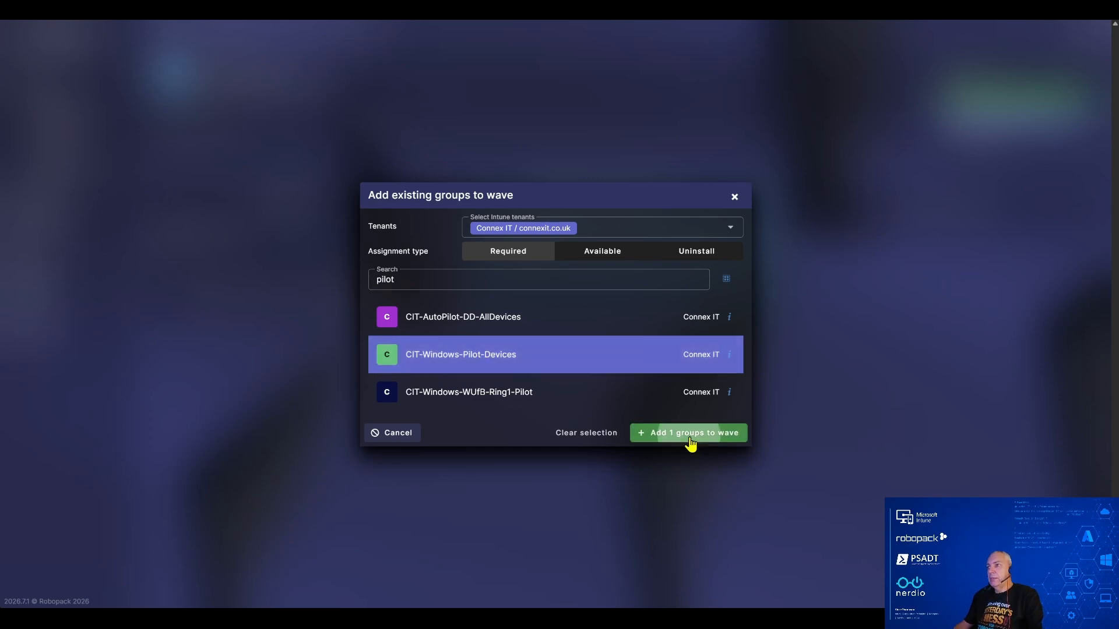
pyautogui.click(690, 434)
# - Set Wave 1's delay after completion to 2 days
pyautogui.click(428, 354)
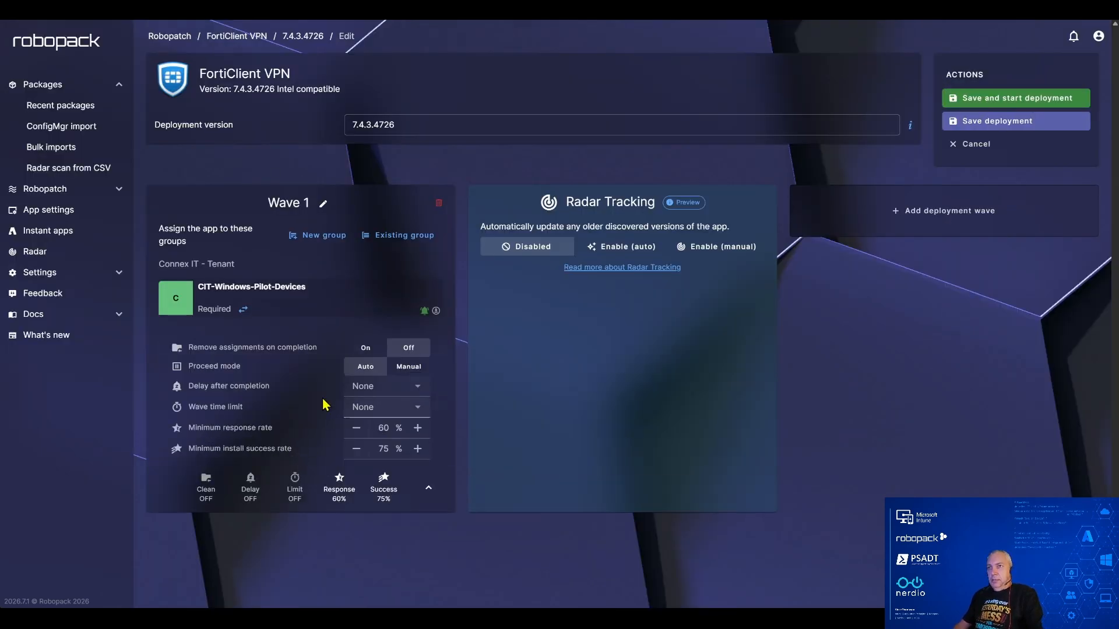
pyautogui.click(414, 390)
pyautogui.click(368, 539)
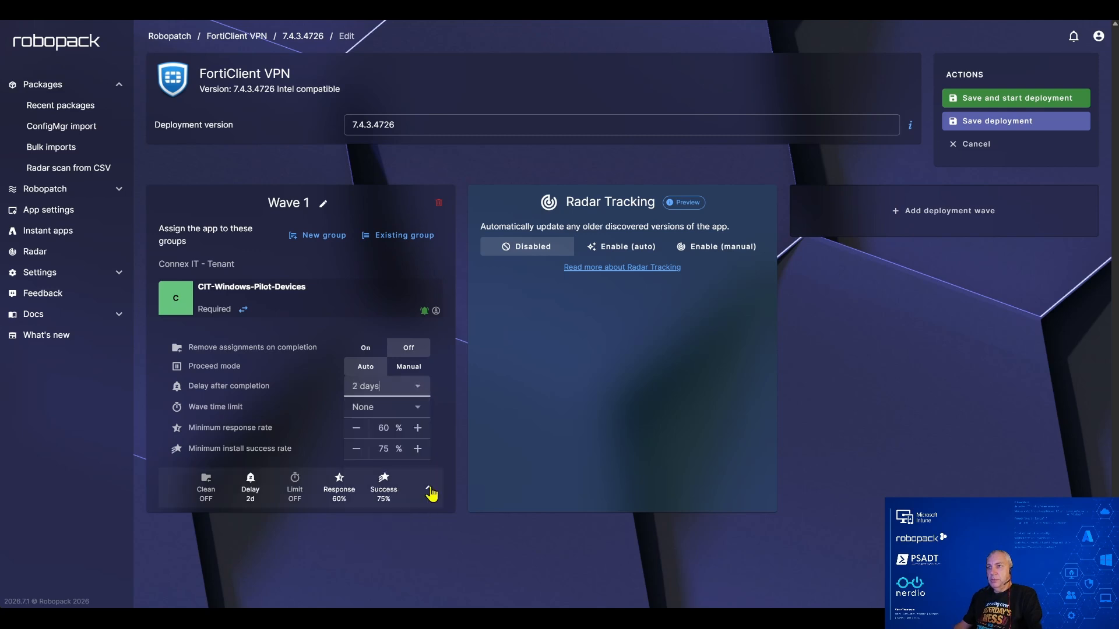
pyautogui.click(434, 541)
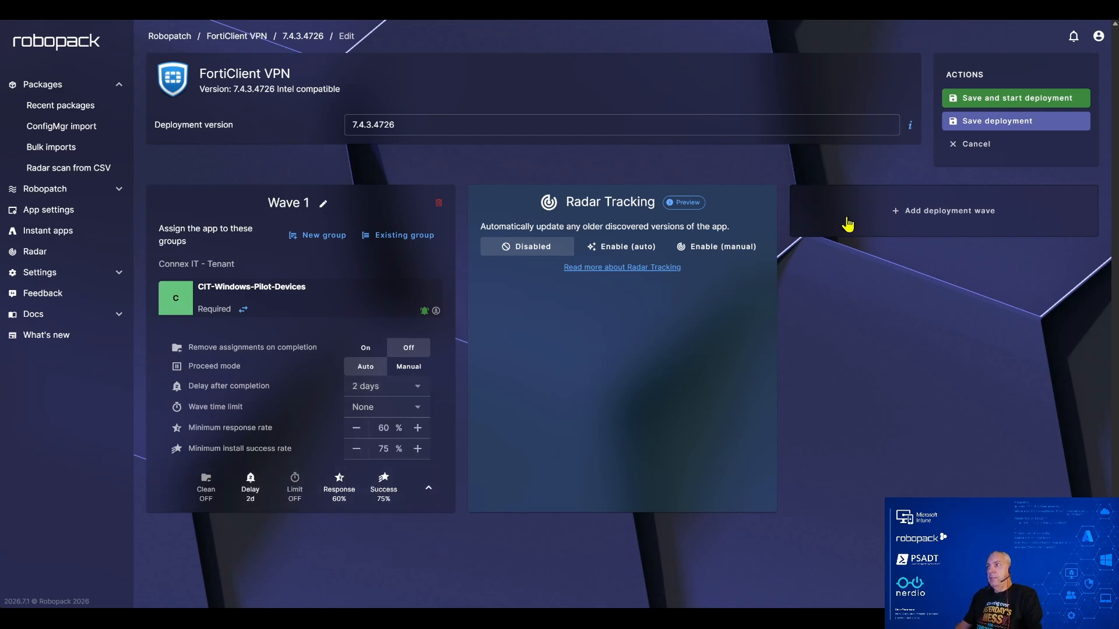
# - Add deployment Wave 2 and assign the existing All devices group to it as Required
pyautogui.click(878, 213)
pyautogui.click(710, 240)
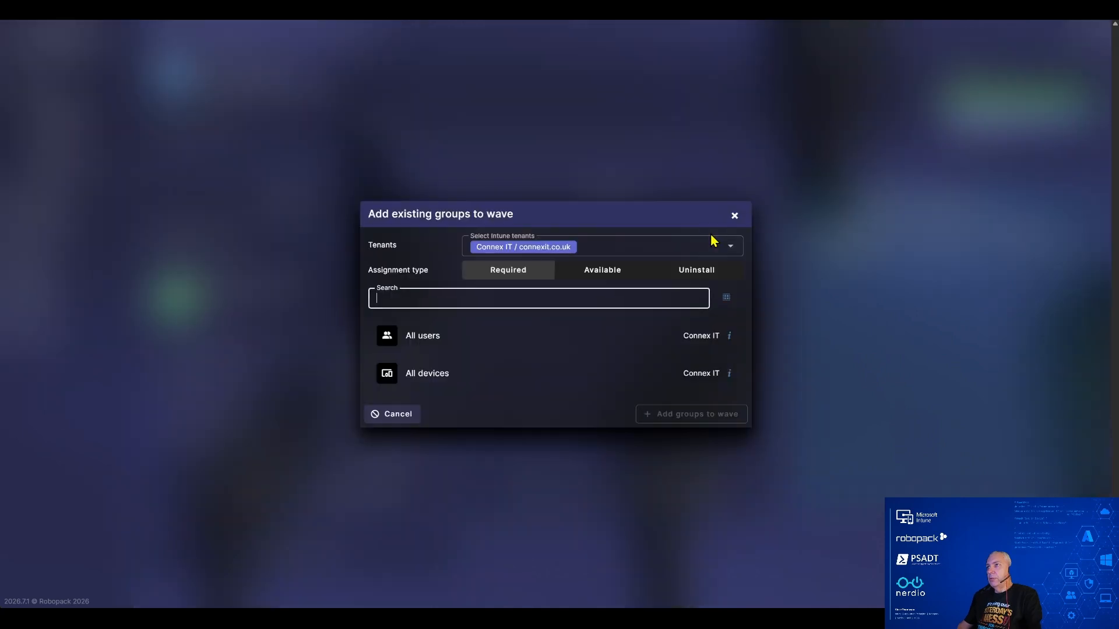
pyautogui.click(420, 377)
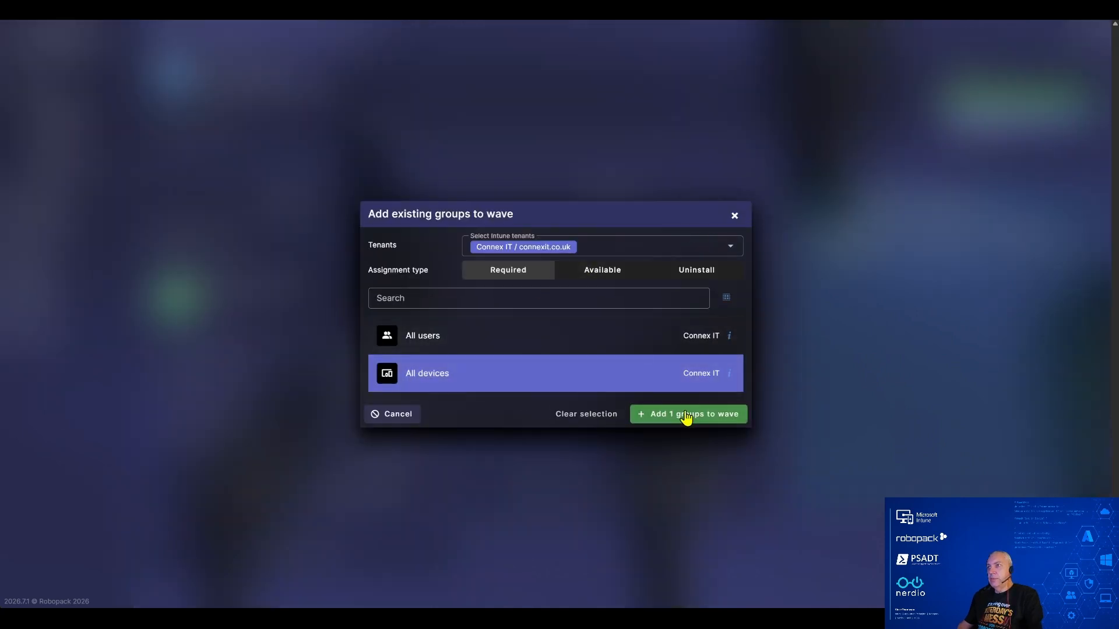
pyautogui.click(687, 417)
# - Set Radar Tracking to Enable (auto), save and start the deployment, and confirm targeting all devices
pyautogui.click(944, 247)
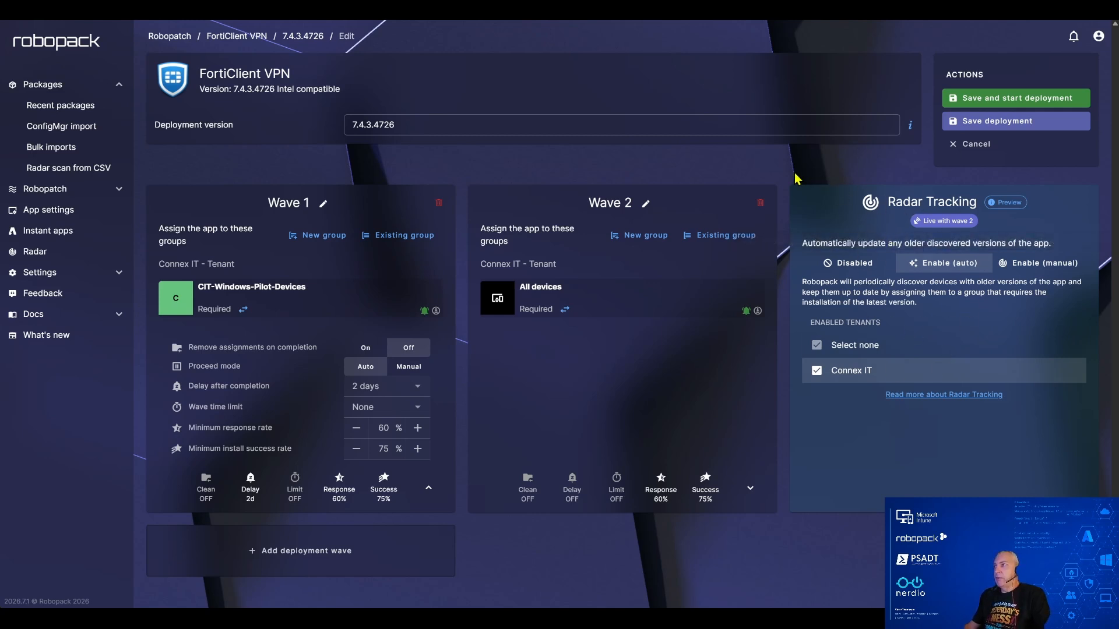
pyautogui.click(1020, 263)
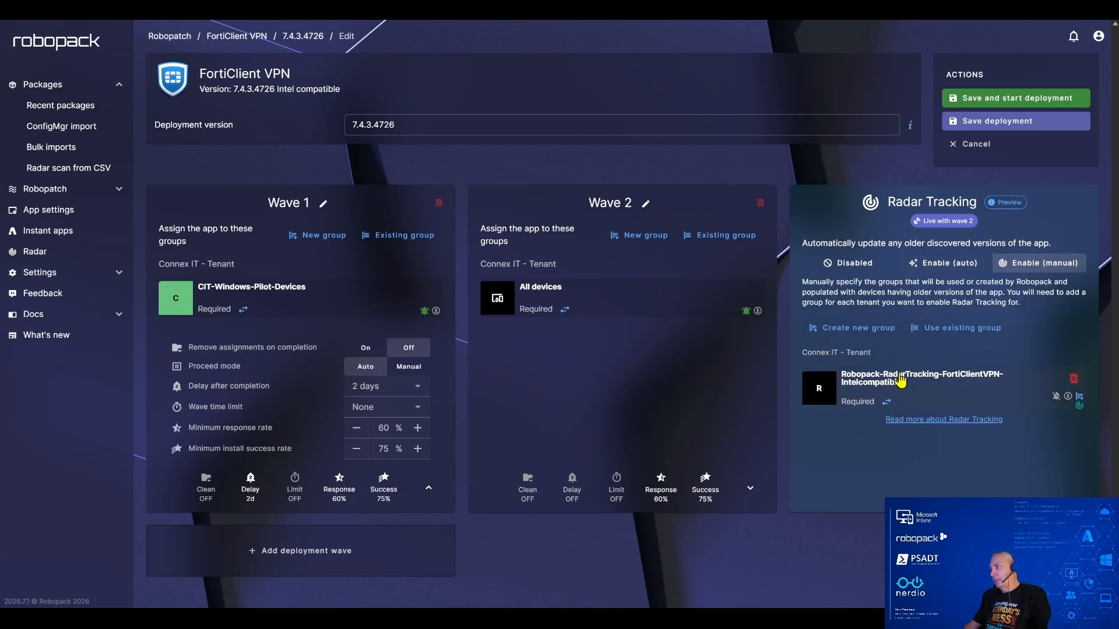
pyautogui.click(947, 265)
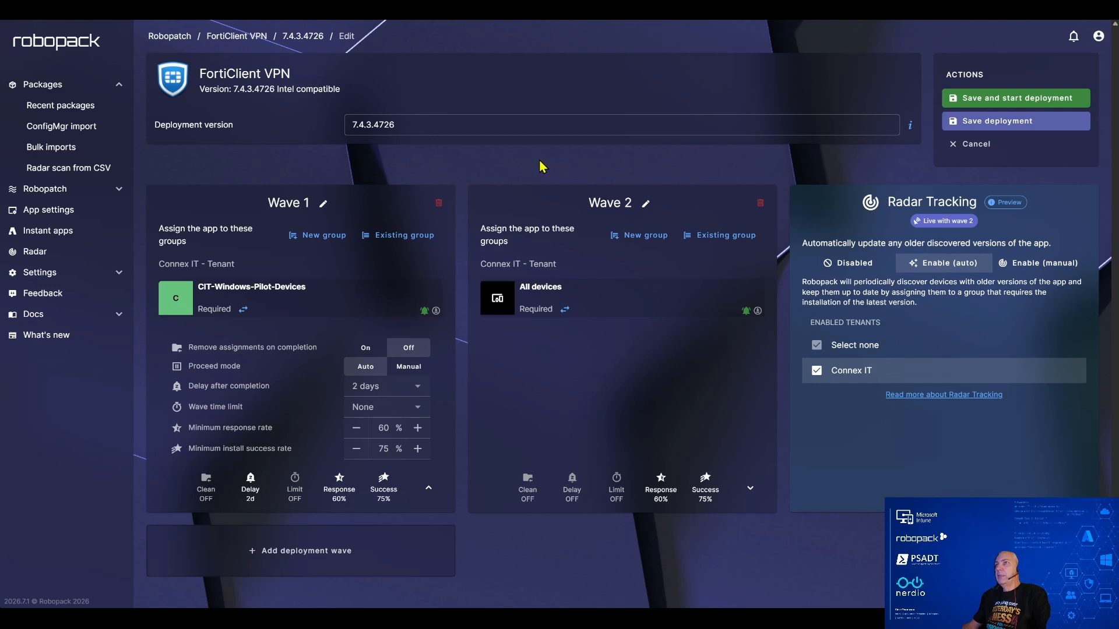
pyautogui.click(1015, 104)
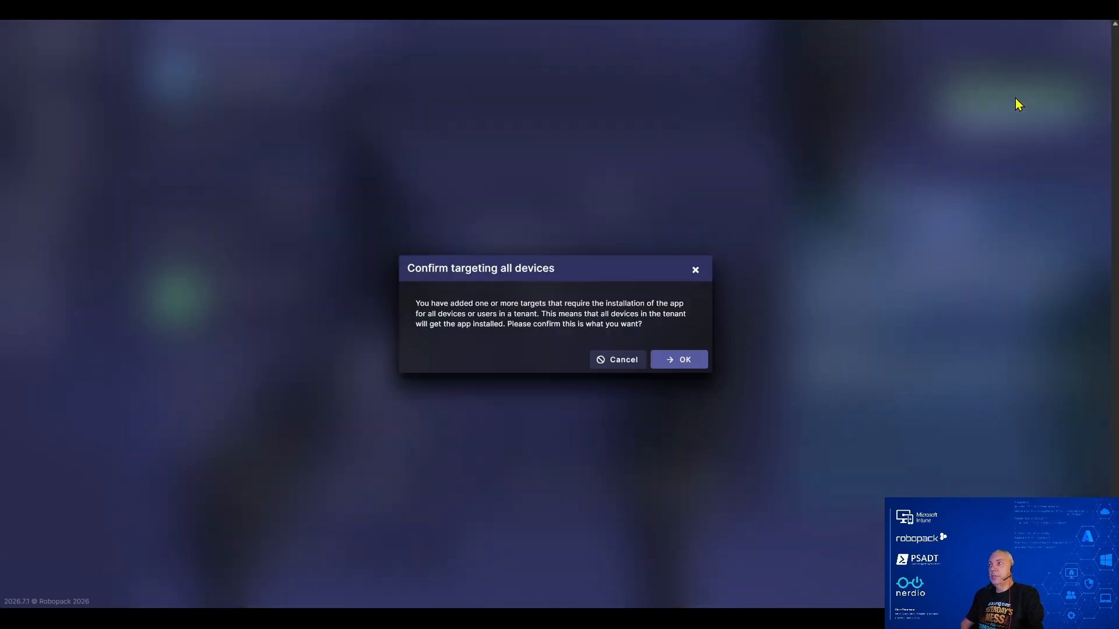
pyautogui.click(677, 362)
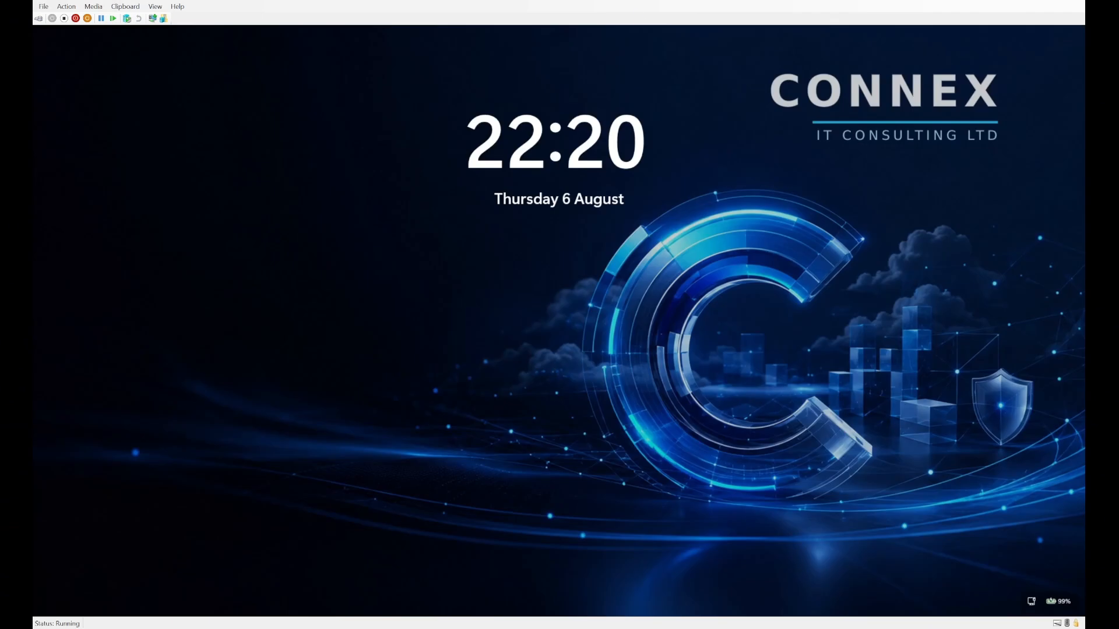
# - Switch to the Windows virtual machine and sign in with the account's password or PIN
pyautogui.click(587, 239)
pyautogui.write('•••••')
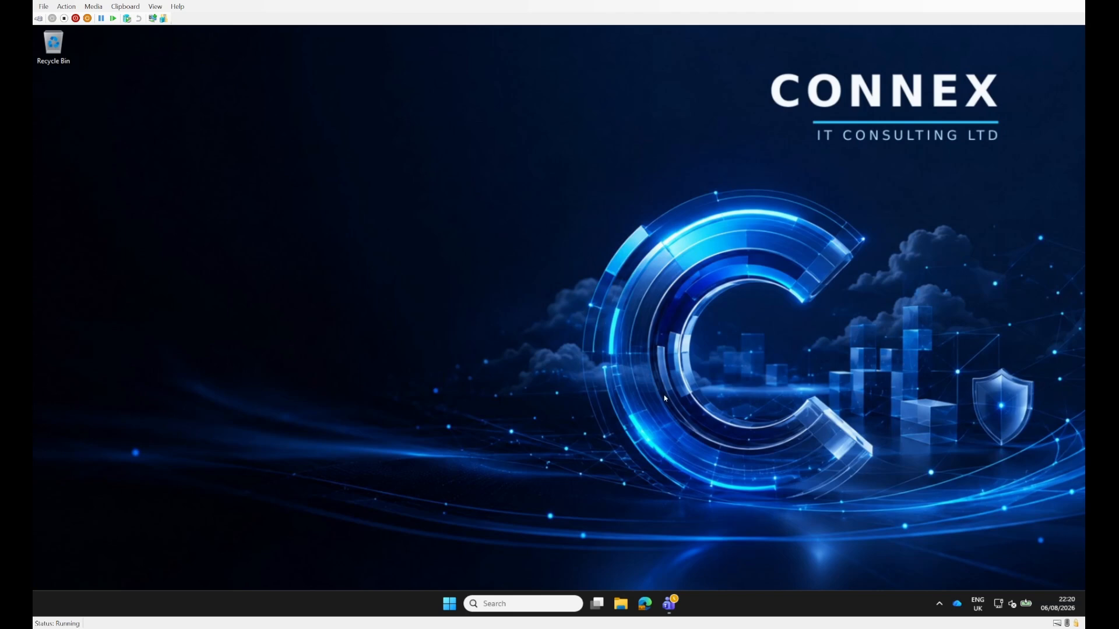
pyautogui.click(759, 477)
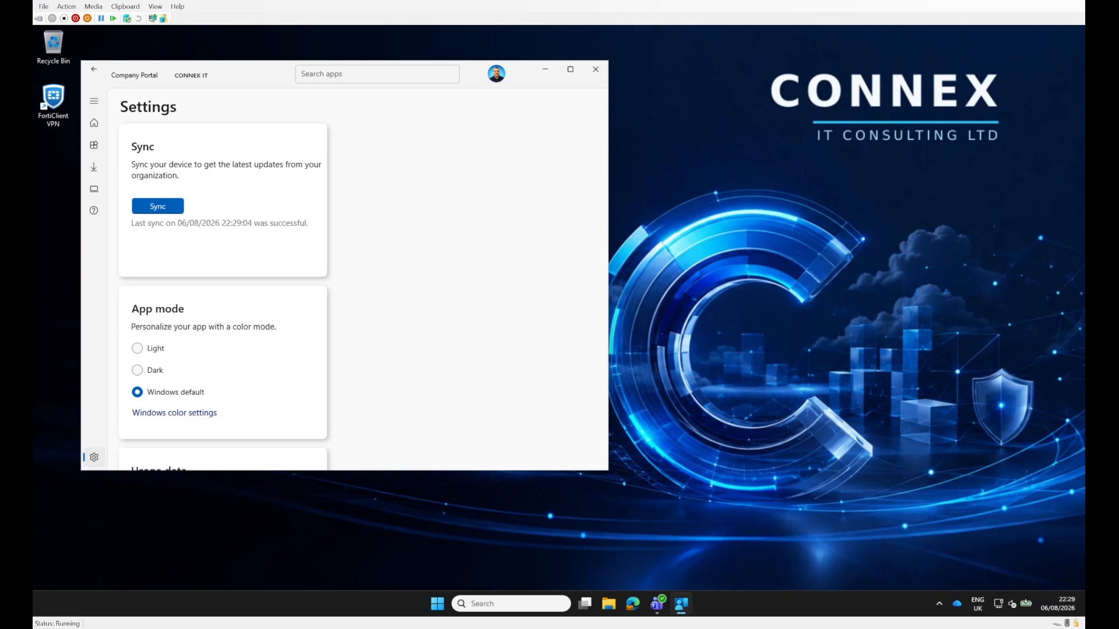
# - Open FortiClient VPN on the virtual machine and examine the Nanami Ltd VPN connection's settings
pyautogui.click(939, 603)
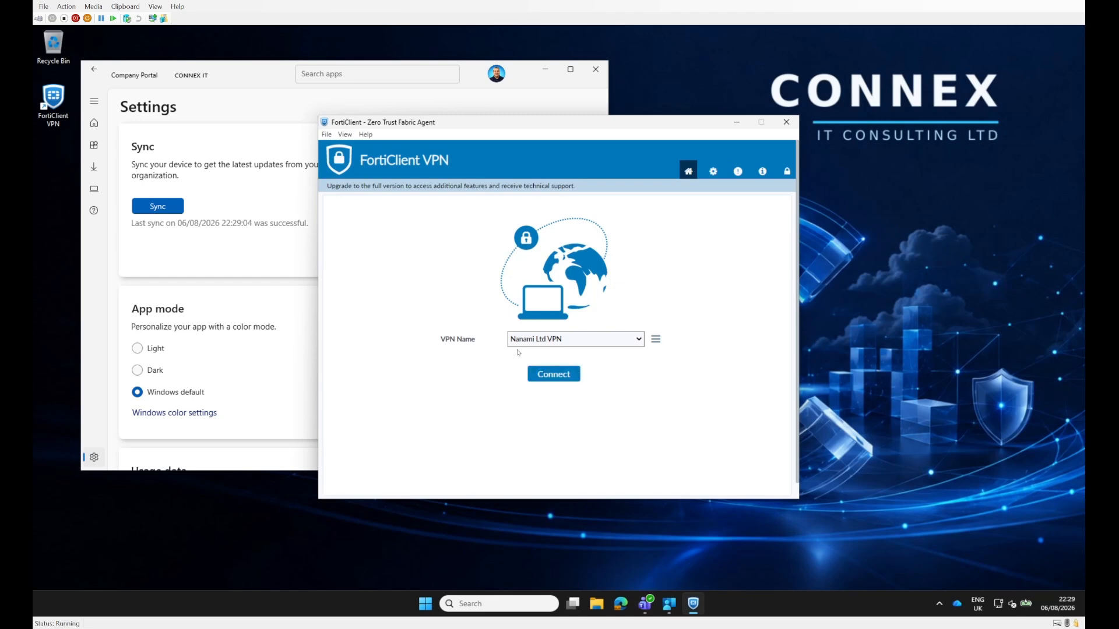
pyautogui.click(612, 344)
pyautogui.click(611, 344)
pyautogui.click(656, 339)
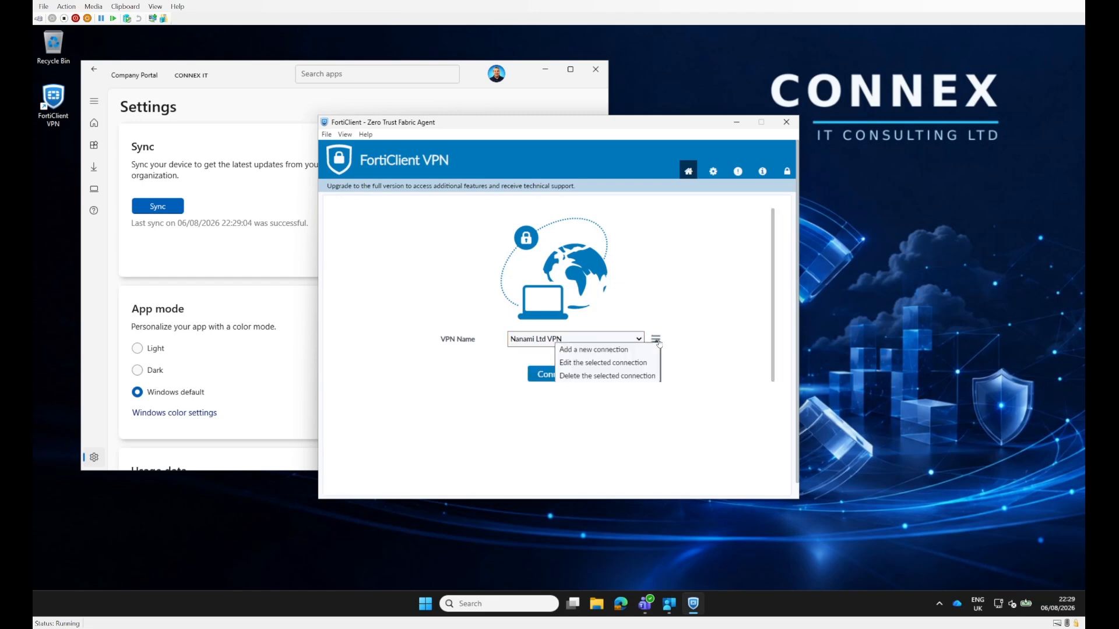
pyautogui.click(622, 362)
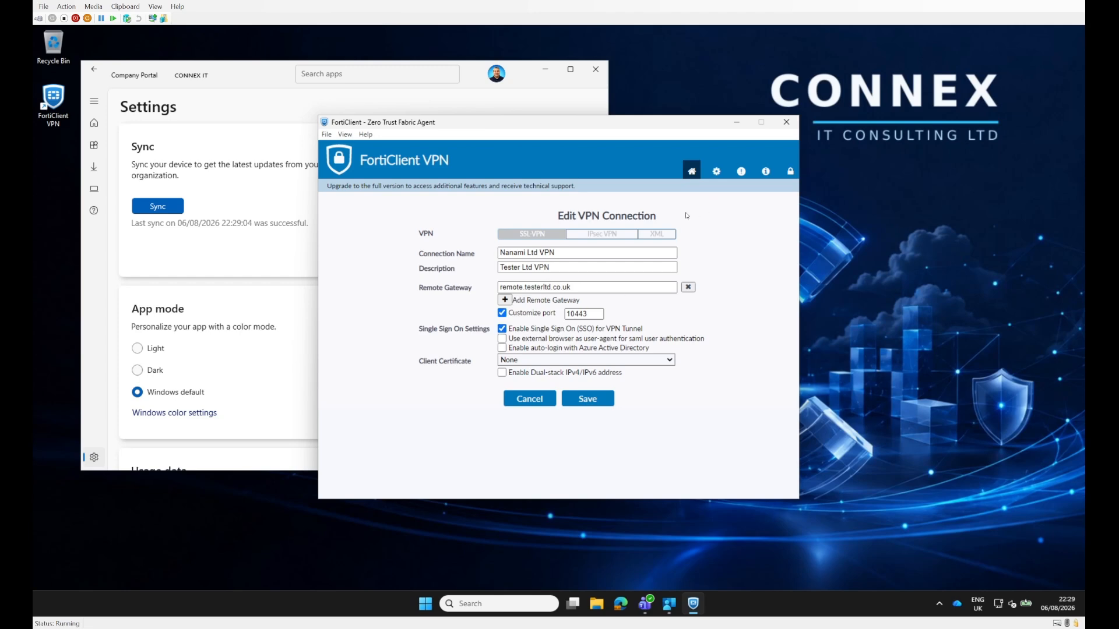
# - Close the FortiClient VPN and Company Portal windows on the virtual machine
pyautogui.click(787, 122)
pyautogui.click(595, 69)
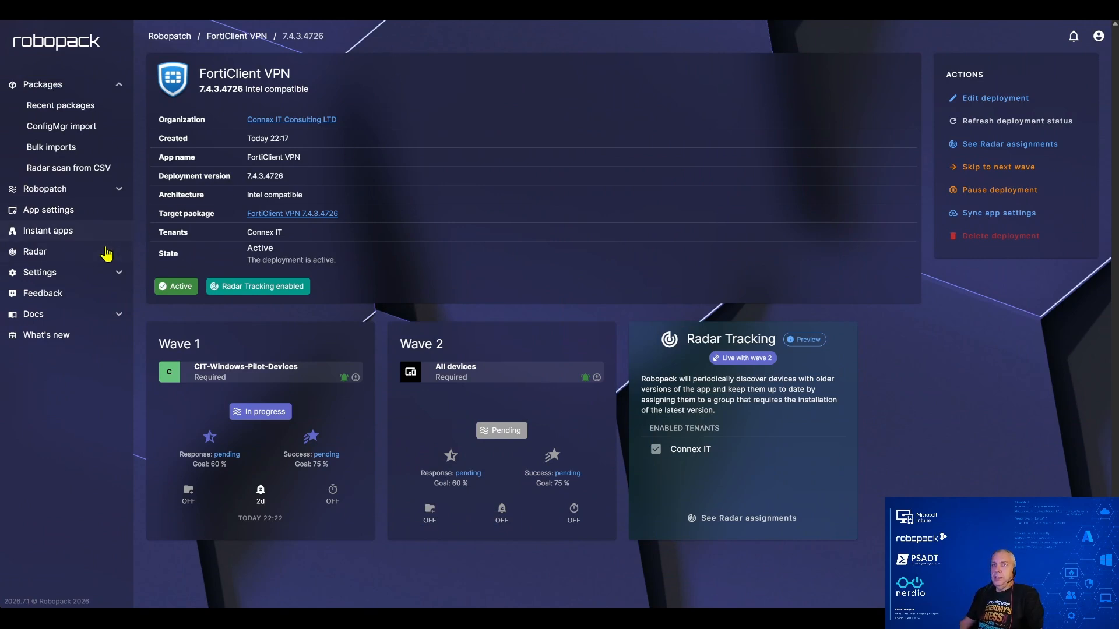
# - Switch to Robopack and examine the private Default (PSADT 4.1.8) script template's settings and dialog options, leaving them unsaved
pyautogui.click(75, 272)
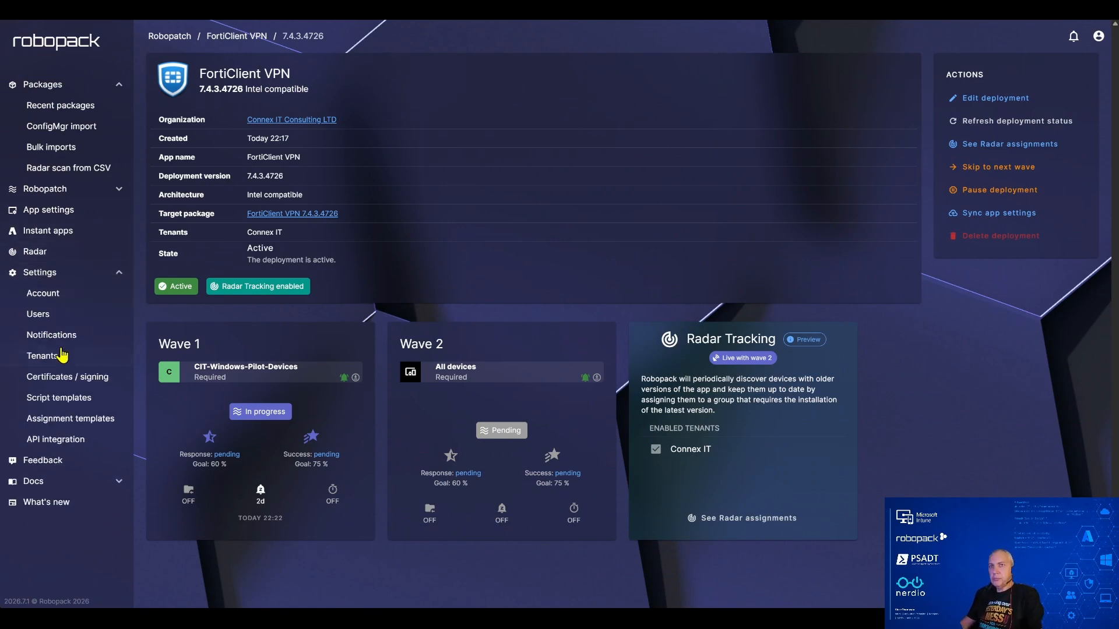
pyautogui.click(59, 397)
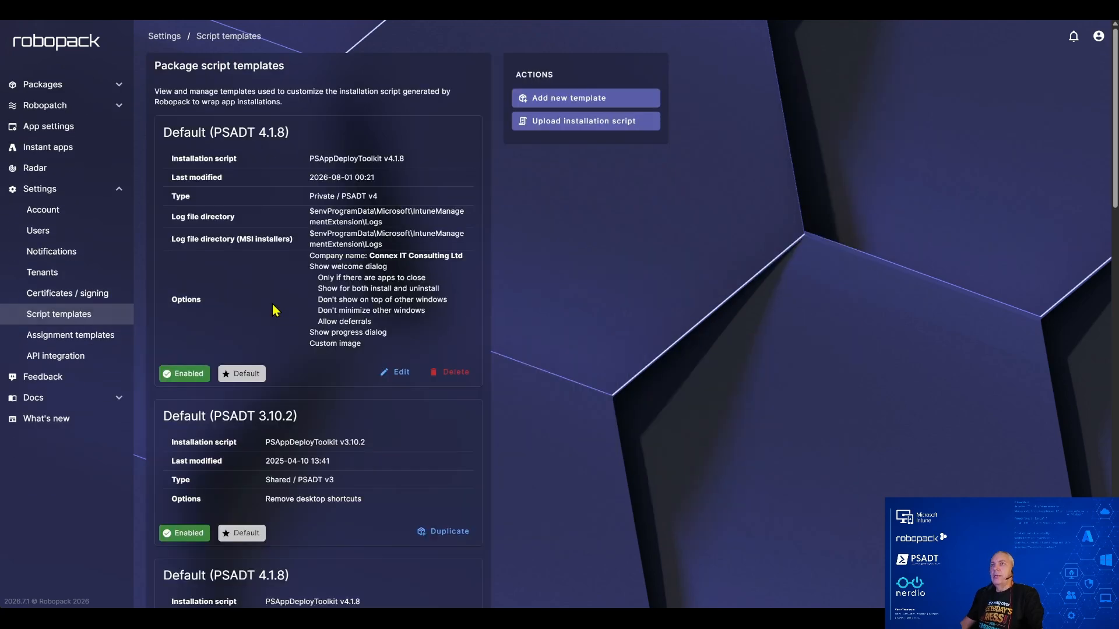
pyautogui.click(401, 373)
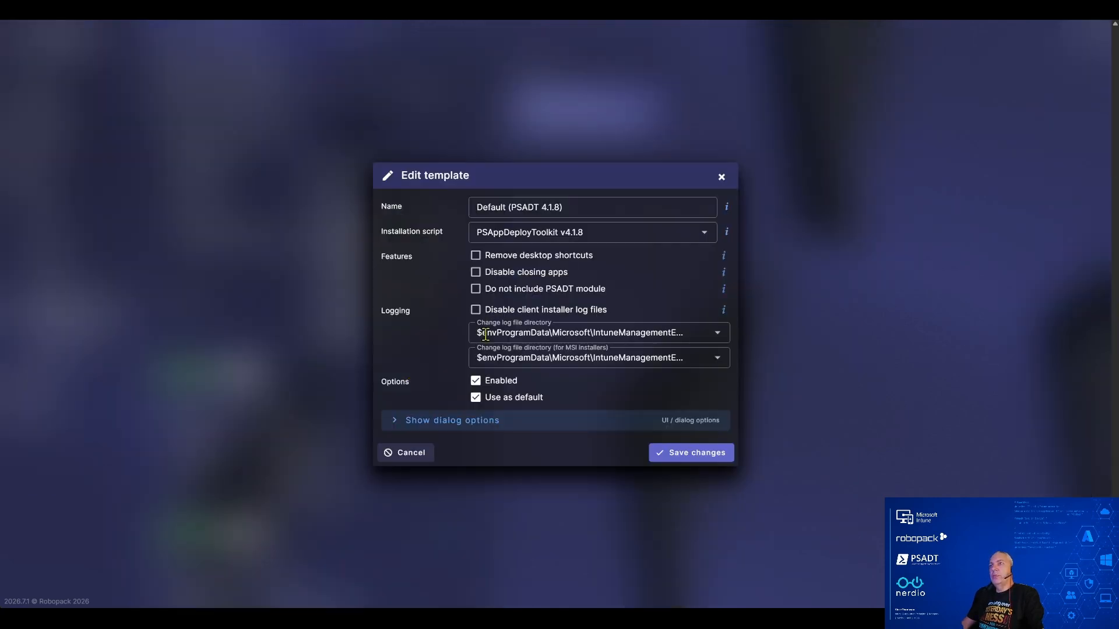
pyautogui.click(484, 427)
pyautogui.scroll(-2, 562, 355)
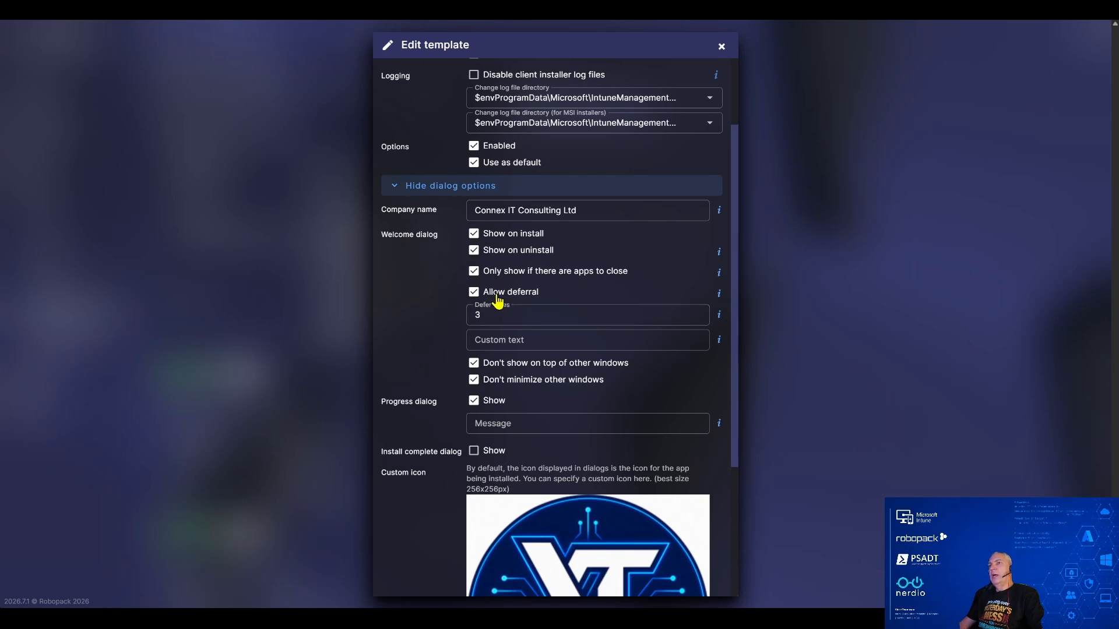
pyautogui.scroll(2, 602, 280)
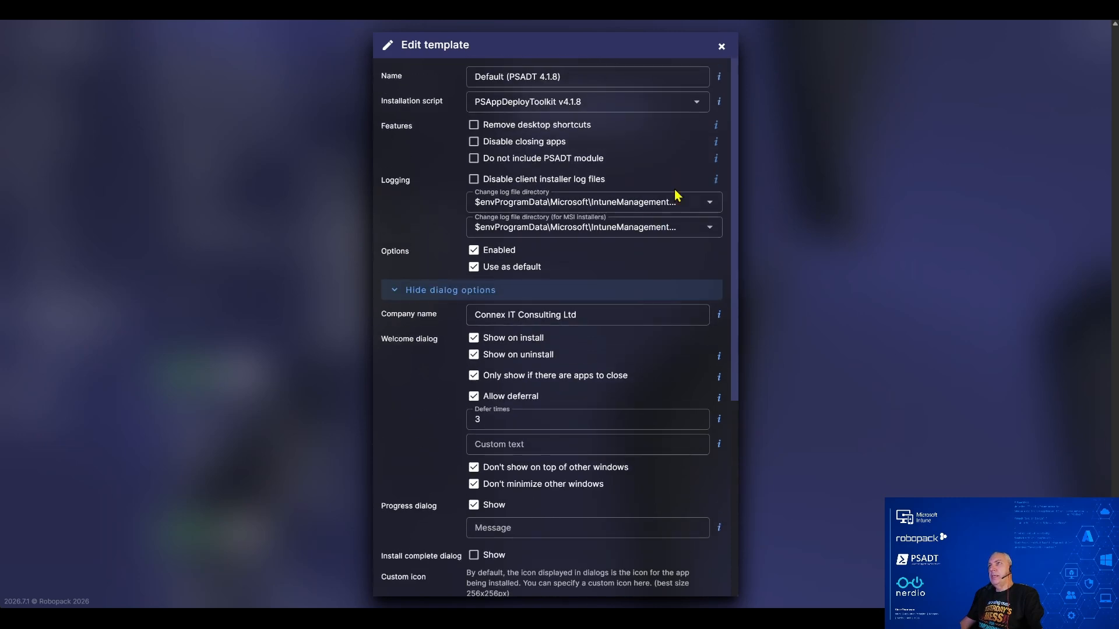
pyautogui.click(720, 47)
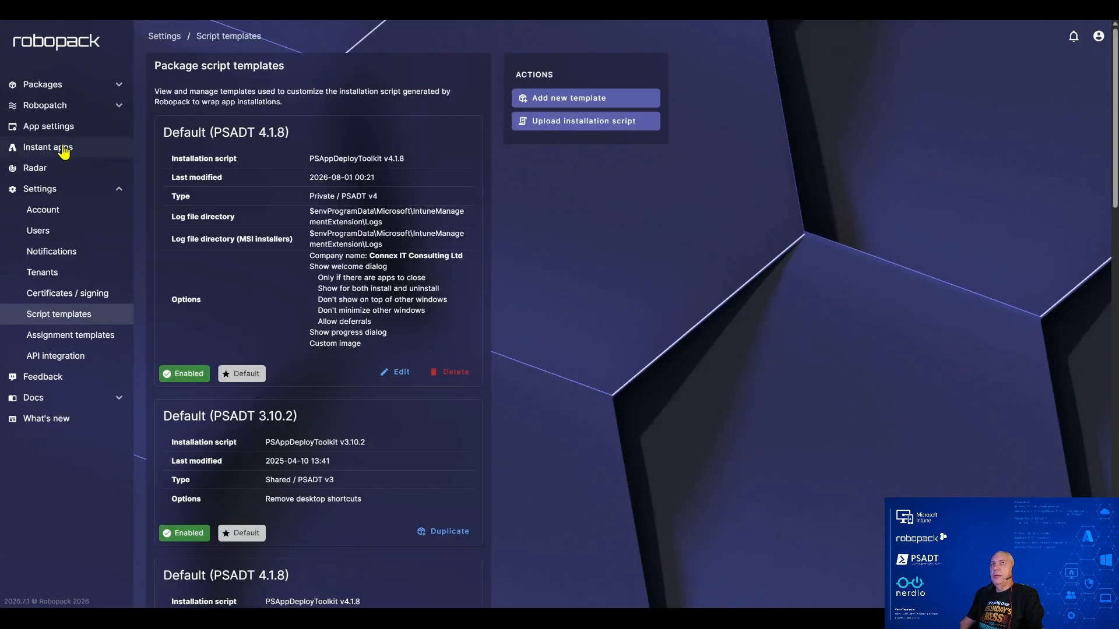
# - Open the FortiClient VPN app setting for editing and examine its advanced settings for all tenants
pyautogui.click(58, 126)
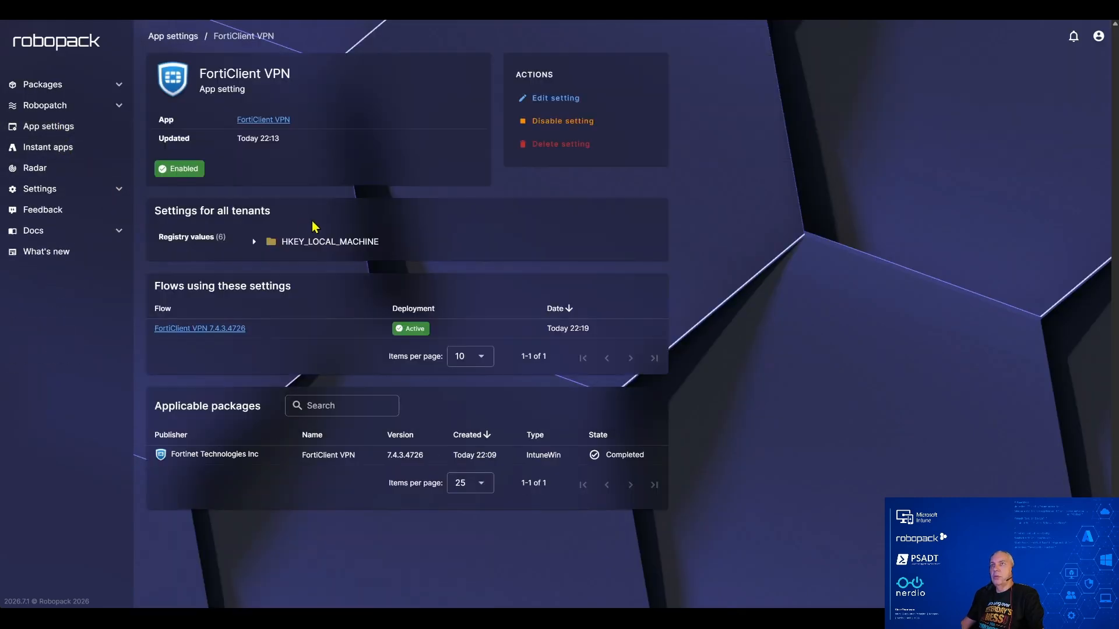
pyautogui.click(555, 99)
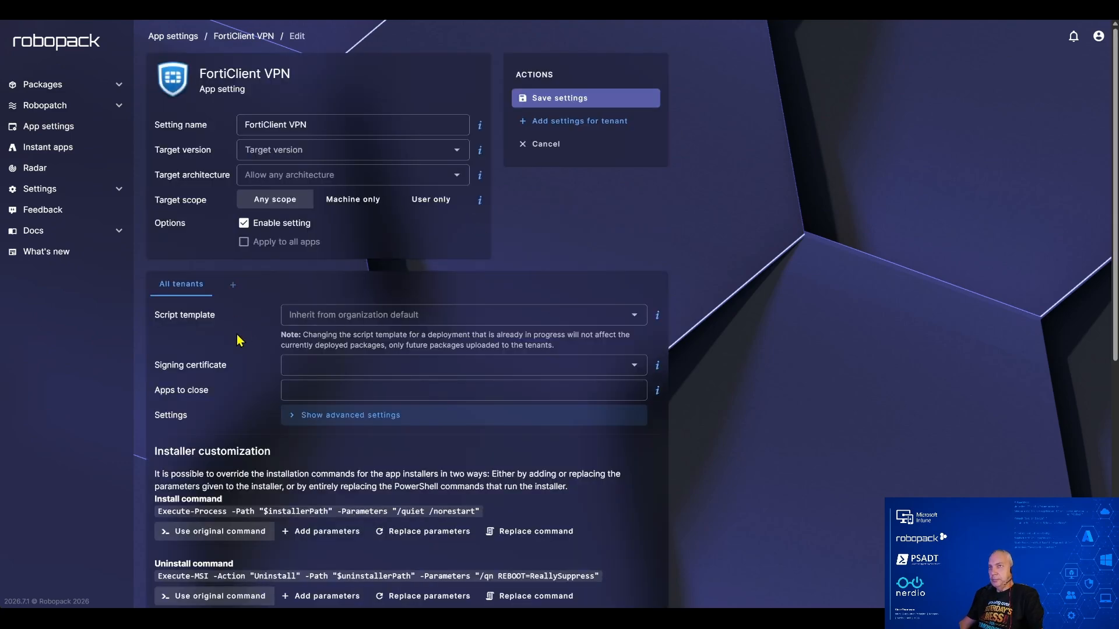
pyautogui.scroll(-2, 237, 340)
pyautogui.click(291, 285)
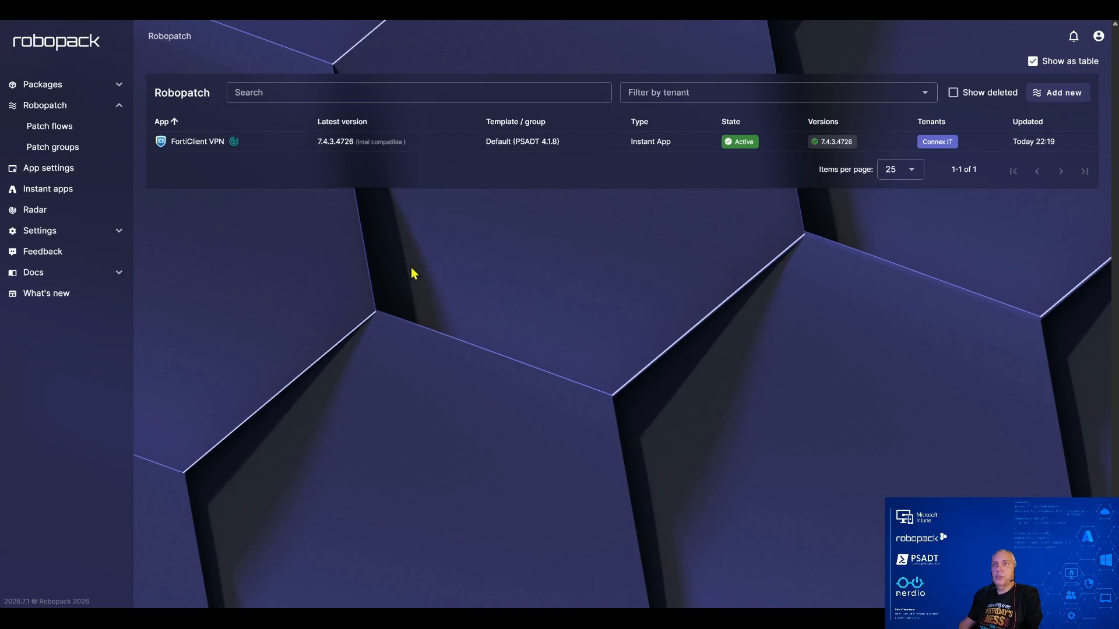
# - Examine the live device and user status of Wave 1 in the FortiClient VPN 7.4.3.4726 deployment, and return to the Robopatch overview
pyautogui.click(292, 149)
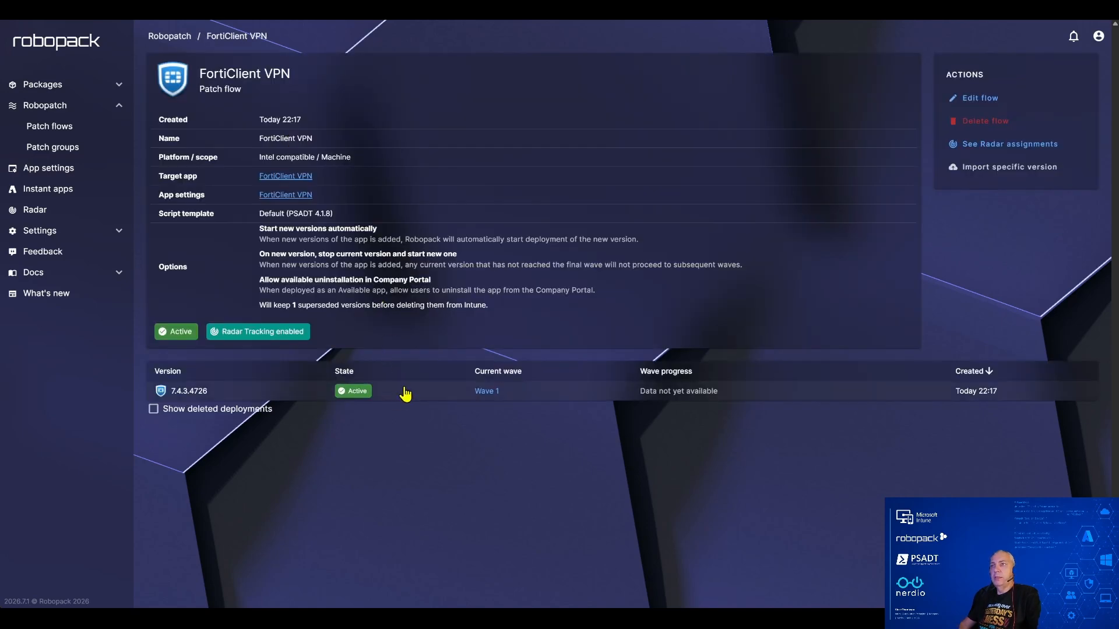
pyautogui.click(408, 392)
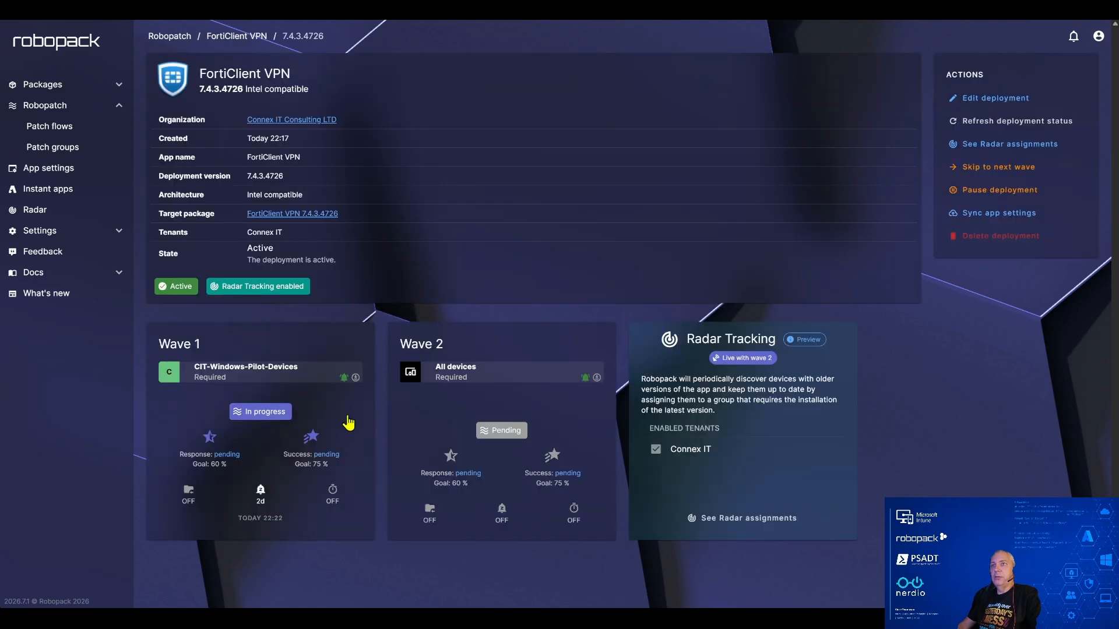
pyautogui.click(277, 350)
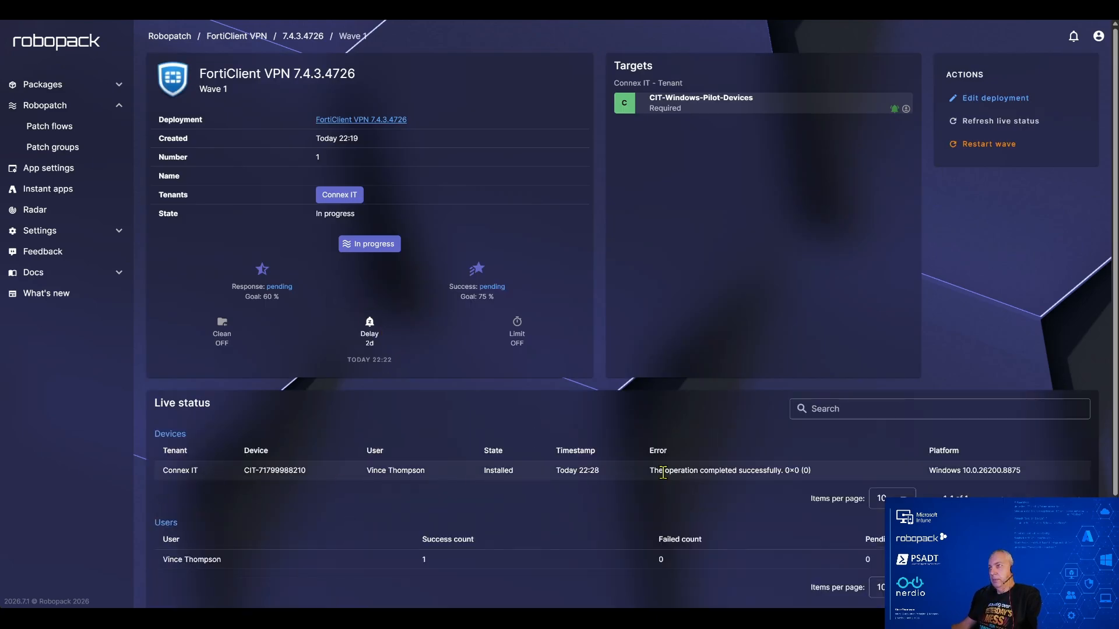
pyautogui.scroll(-2, 463, 479)
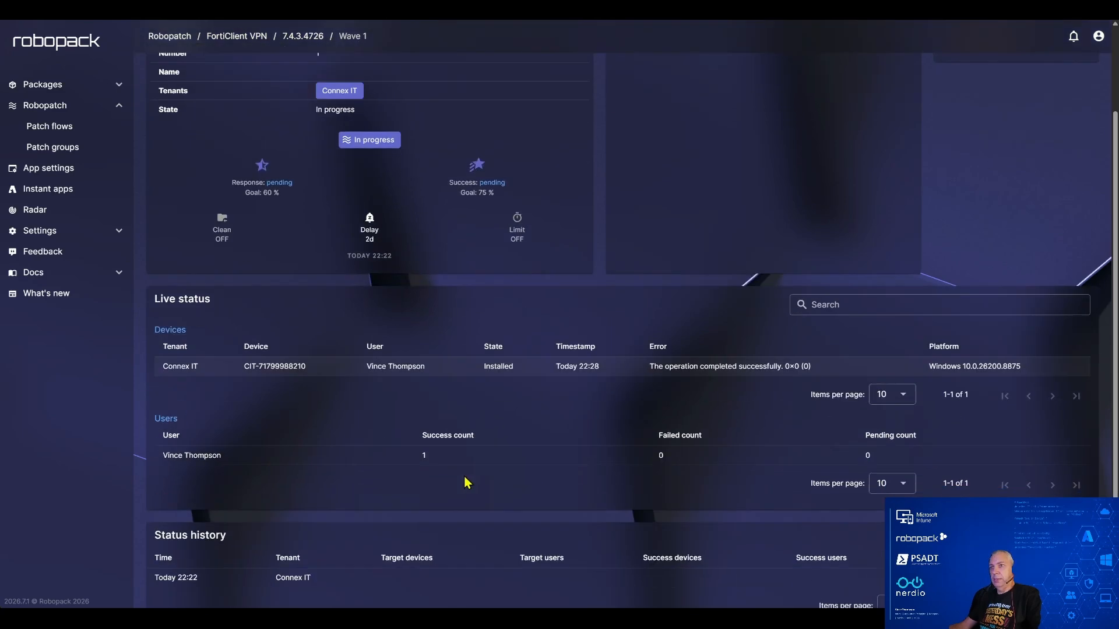
pyautogui.scroll(2, 464, 479)
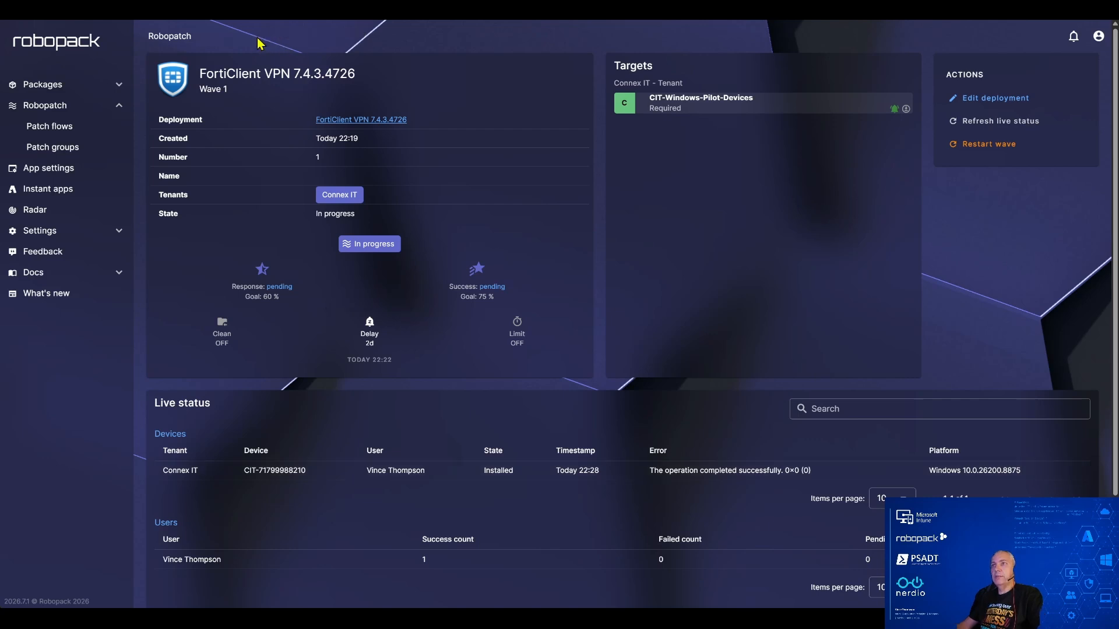
pyautogui.click(257, 36)
pyautogui.click(182, 36)
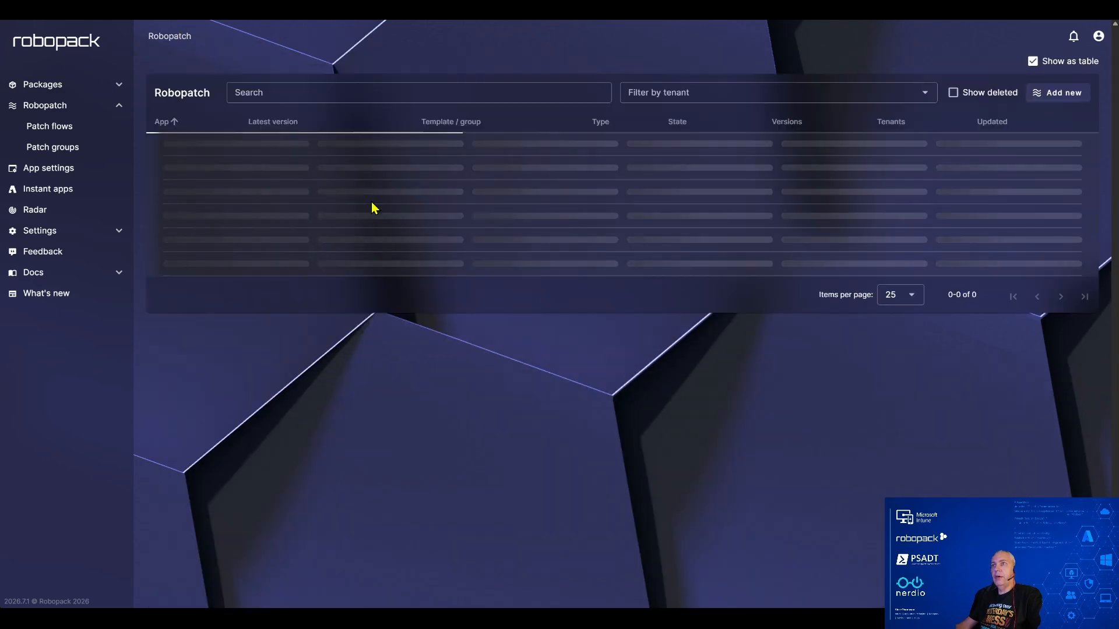